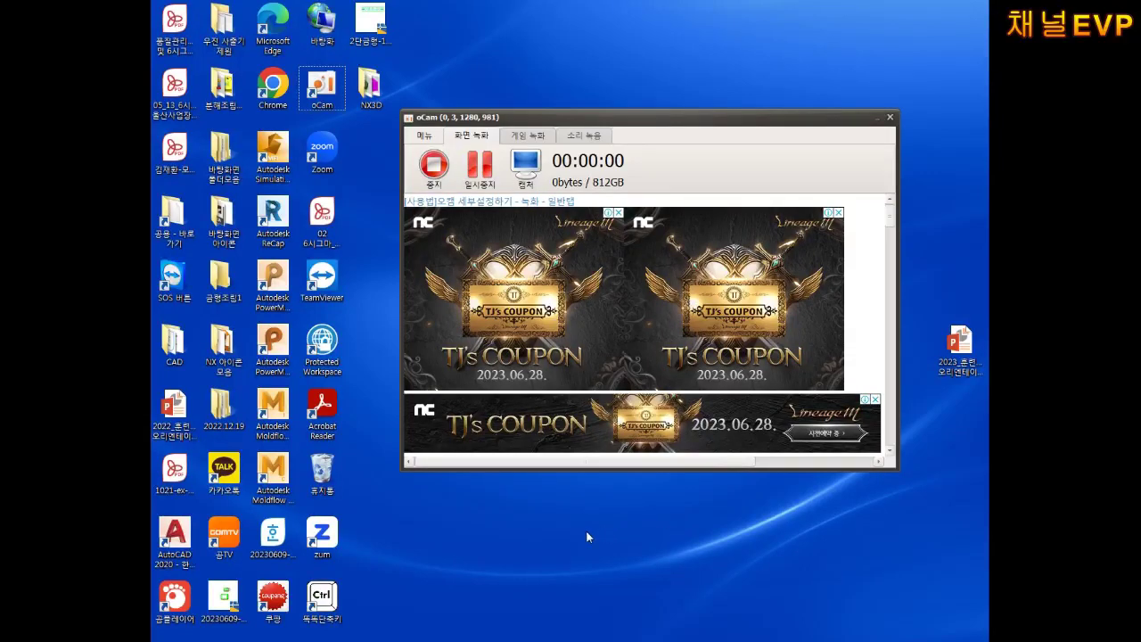
Open the Environment Variables list from Computer Properties via Advanced system settings
key(super)
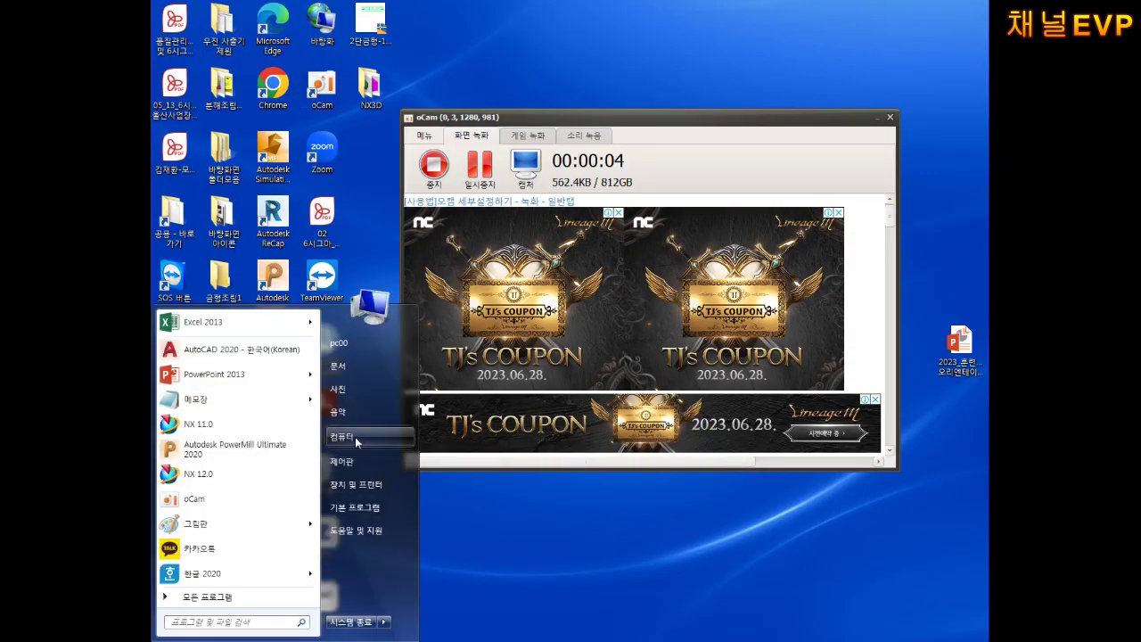
click(355, 437)
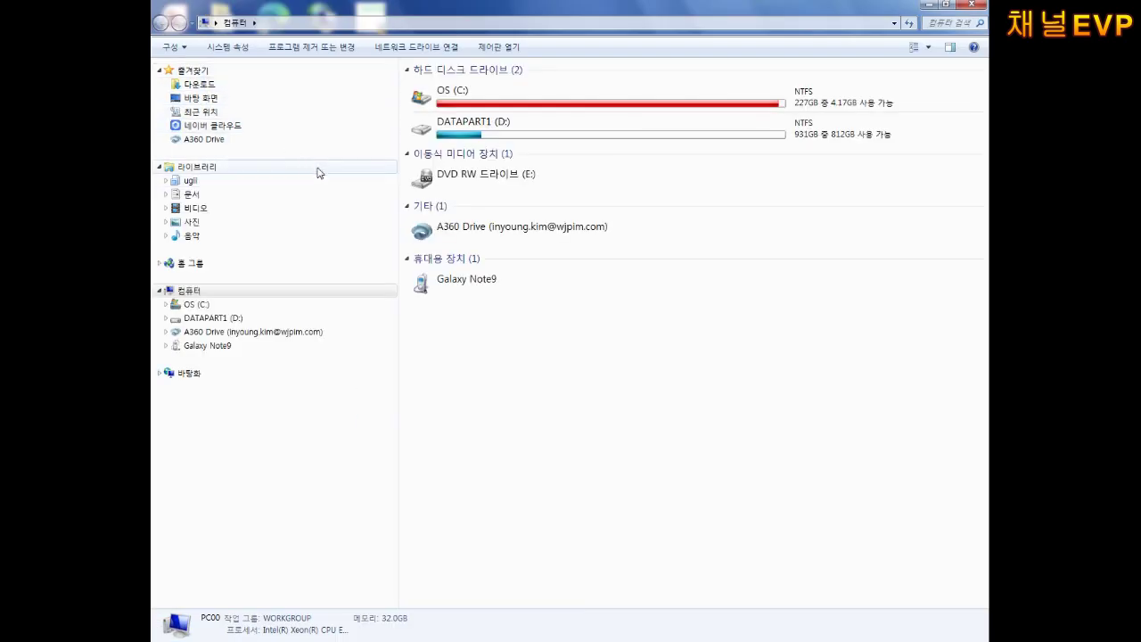
right_click(200, 294)
click(253, 443)
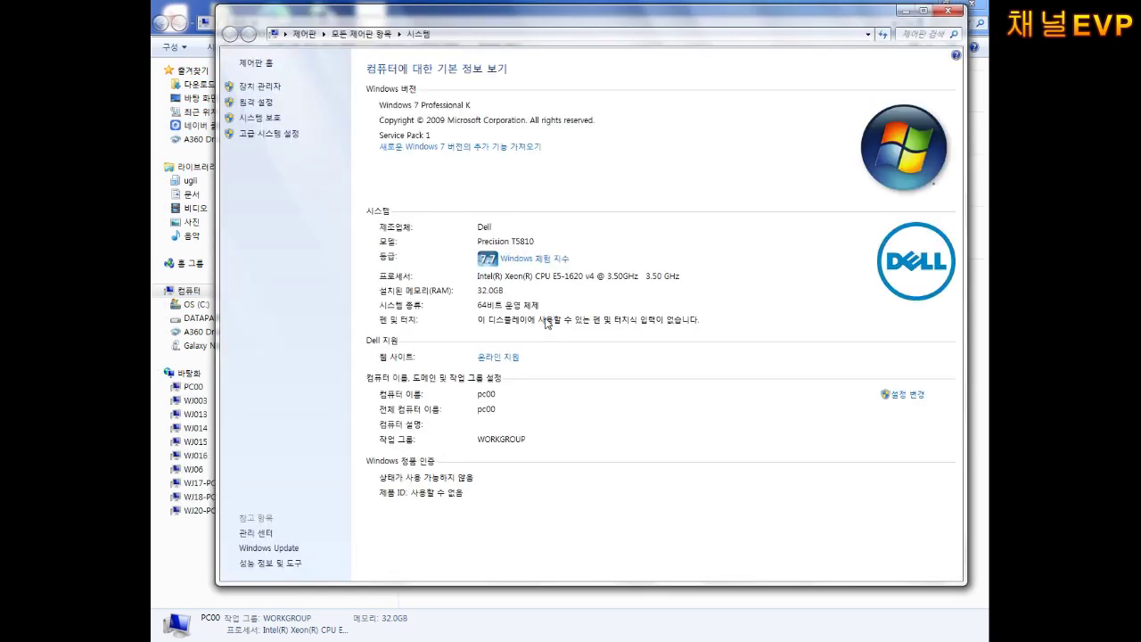
click(285, 135)
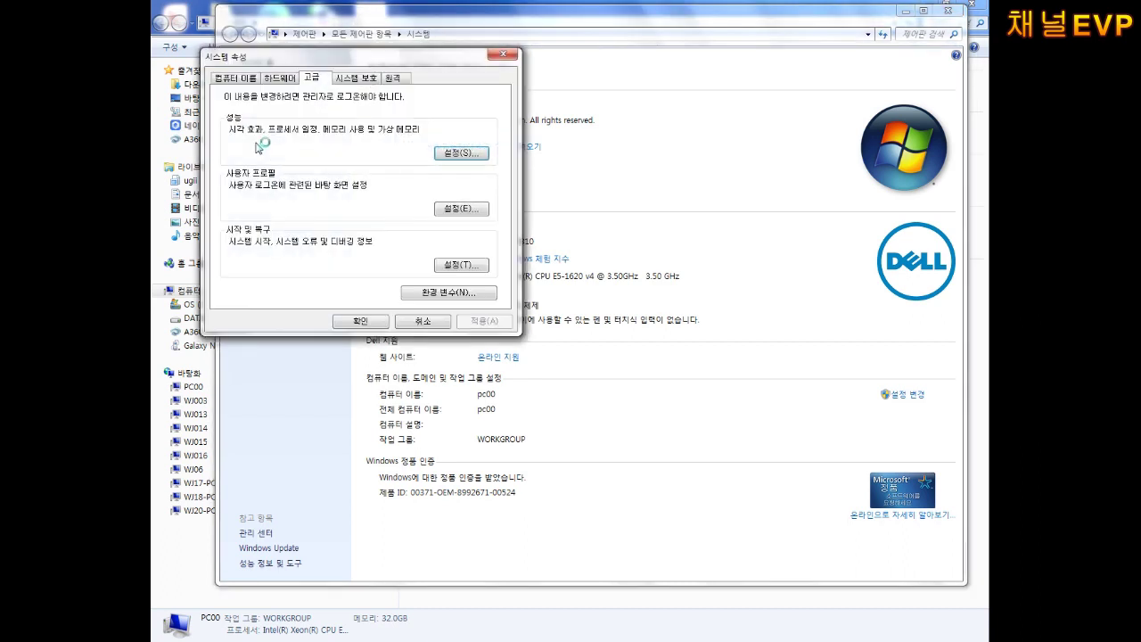
drag(423, 61, 572, 62)
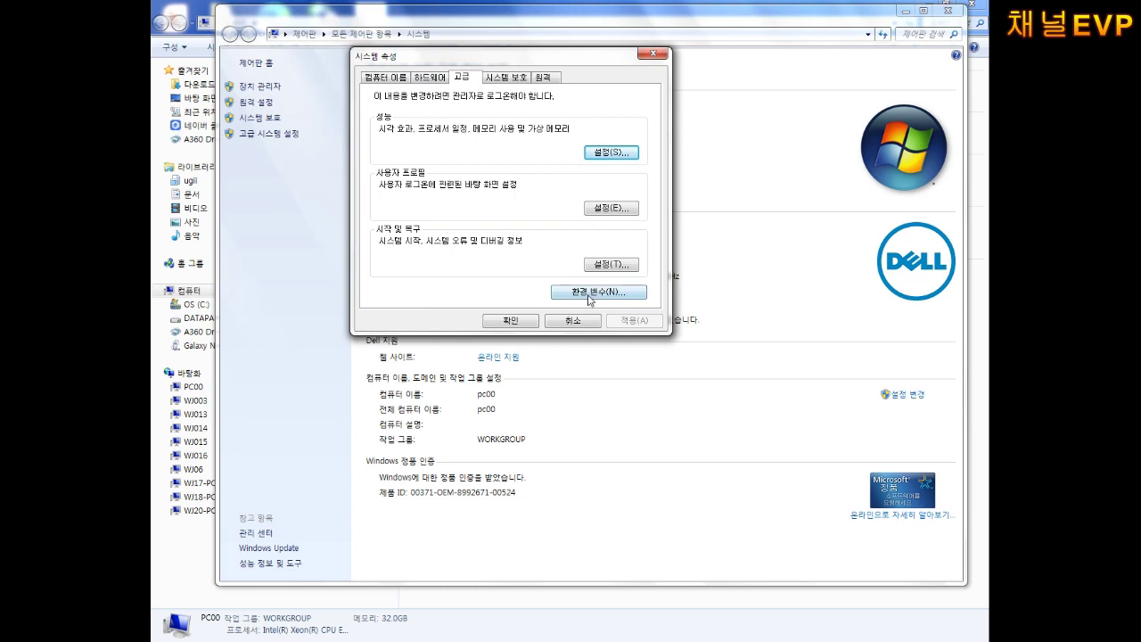
click(589, 293)
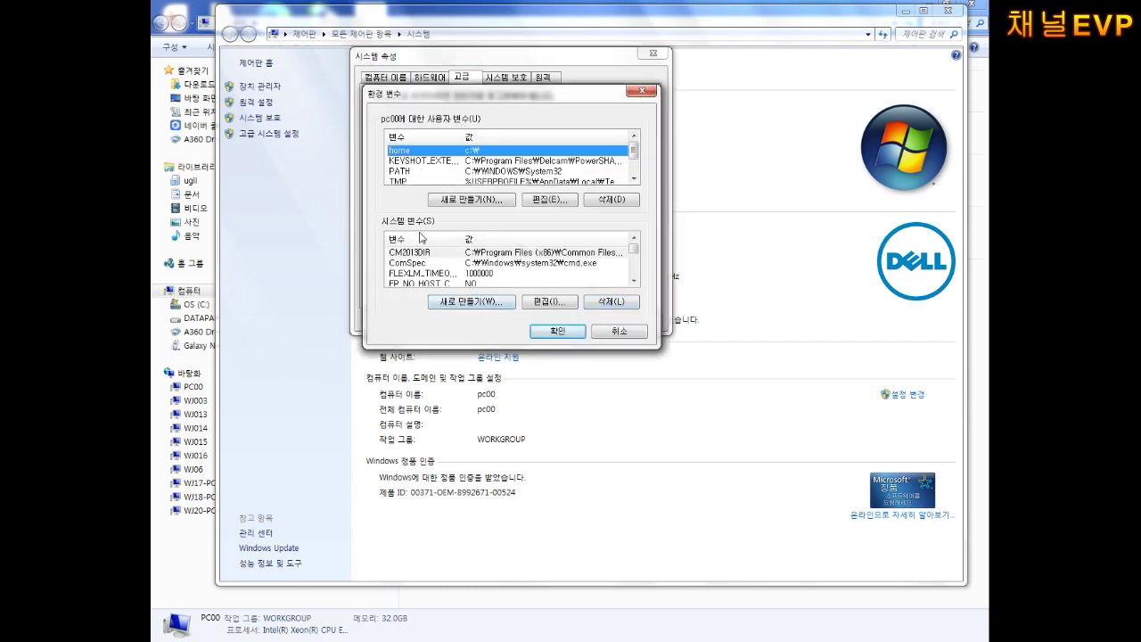
Confirm that the UGII_LANG system variable is set to korean
click(564, 303)
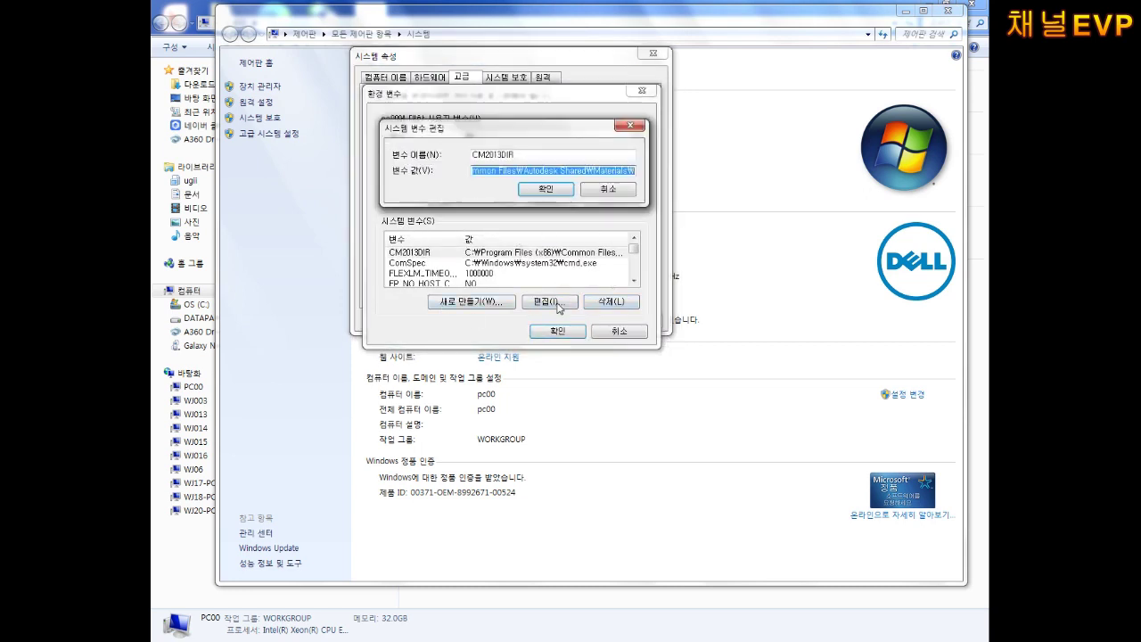
click(619, 192)
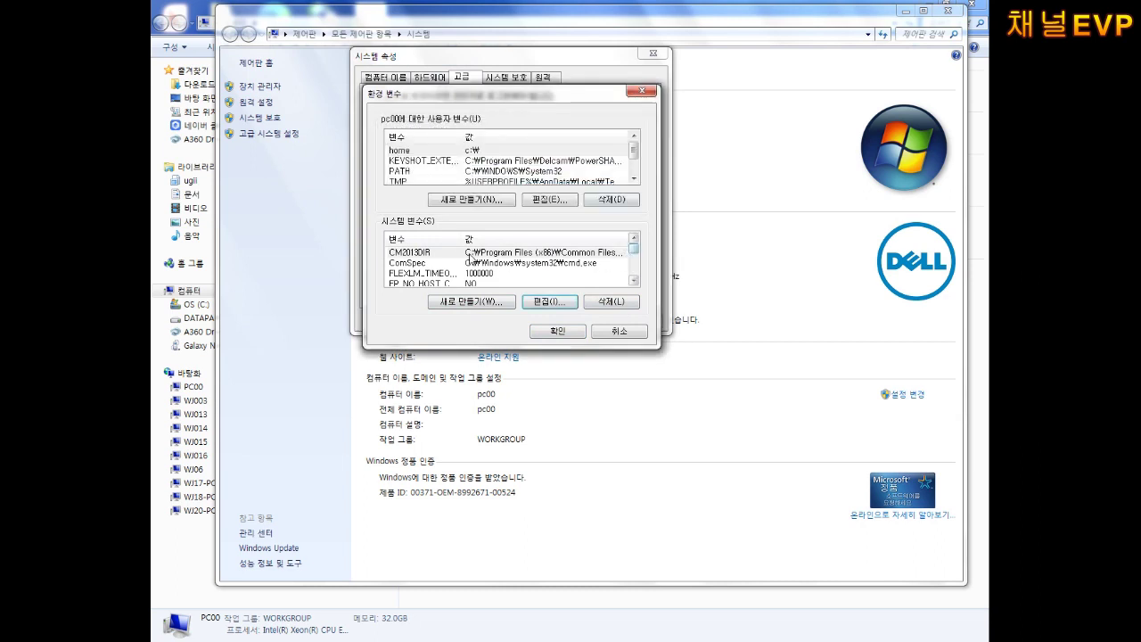
mouse_move(635, 251)
mouse_down()
mouse_move(636, 277)
mouse_move(636, 266)
mouse_up()
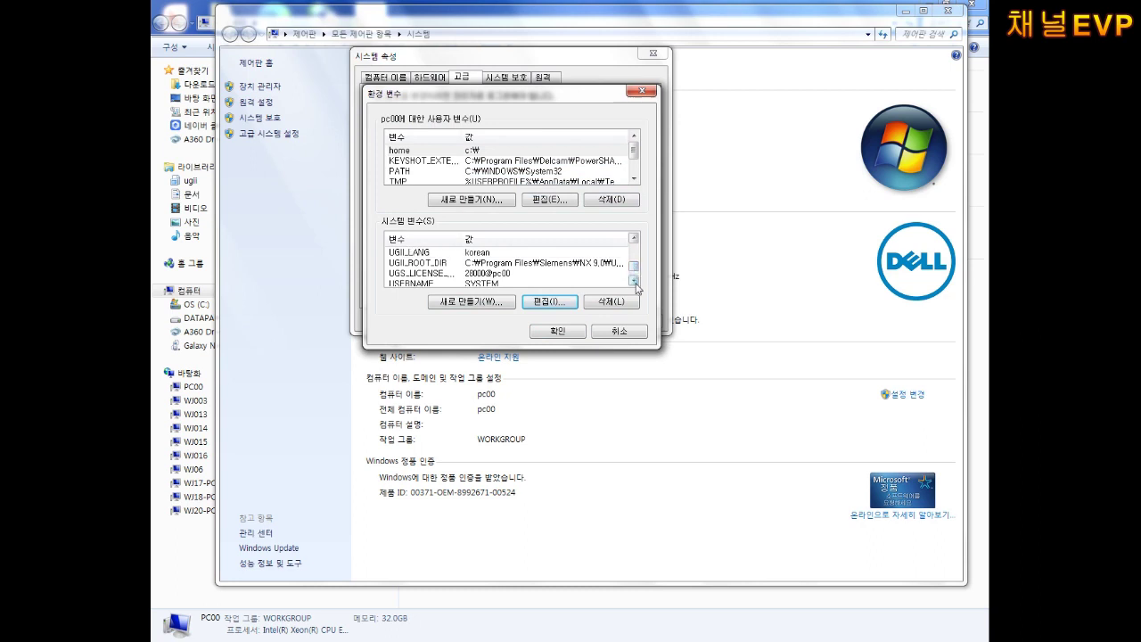
click(634, 238)
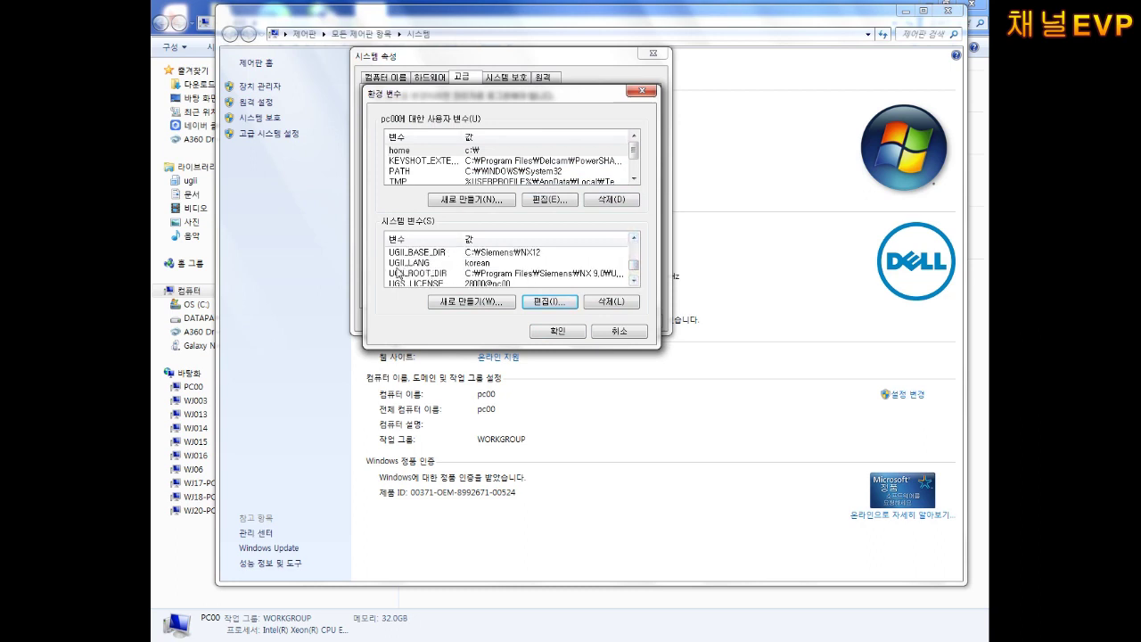
click(488, 263)
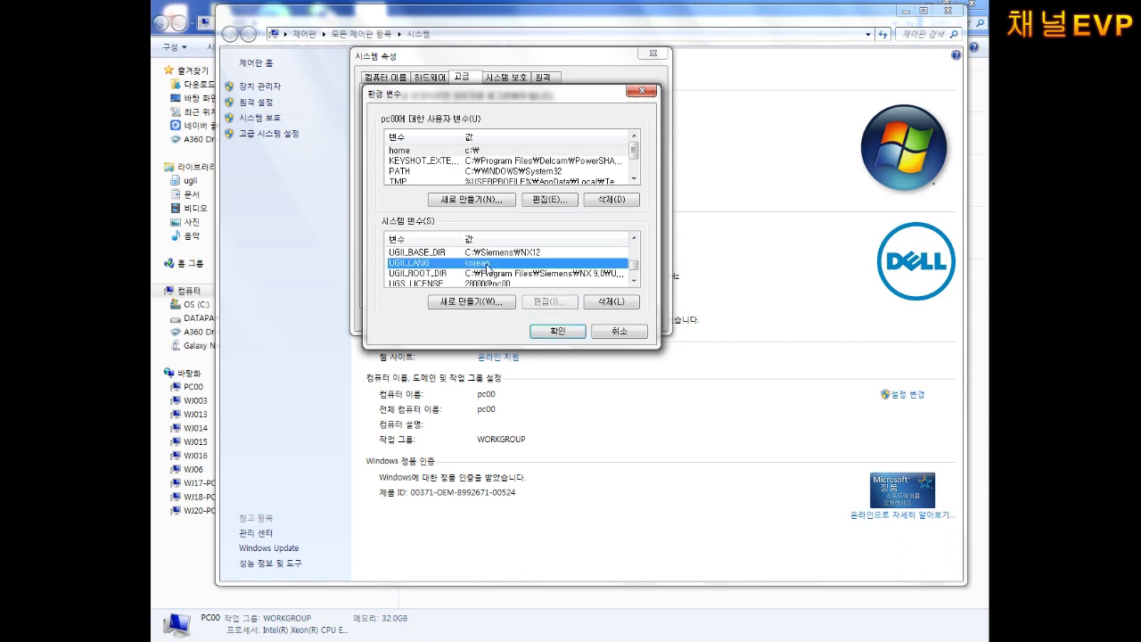
double_click(488, 264)
click(561, 174)
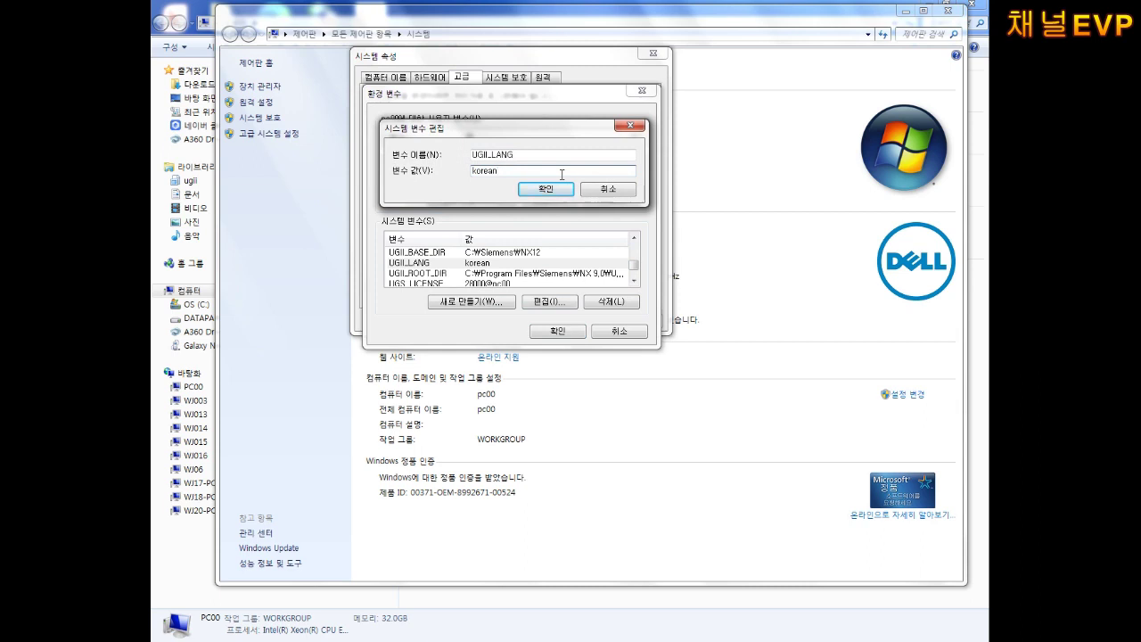
click(559, 190)
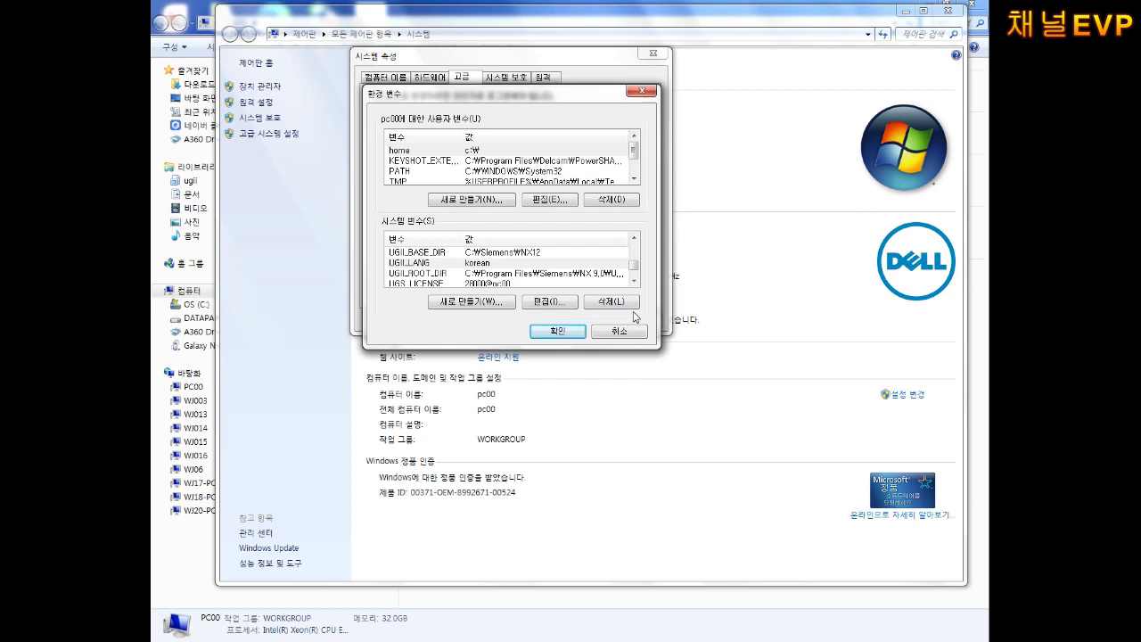
Accept the settings, close the System and Computer windows, and launch NX 11
click(568, 330)
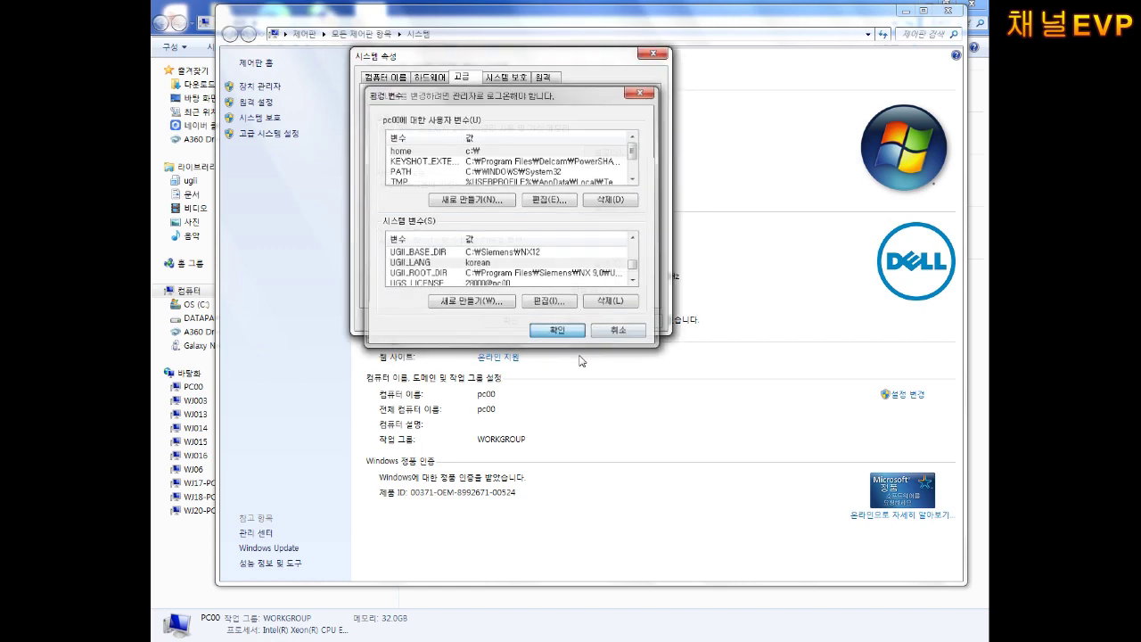
click(517, 326)
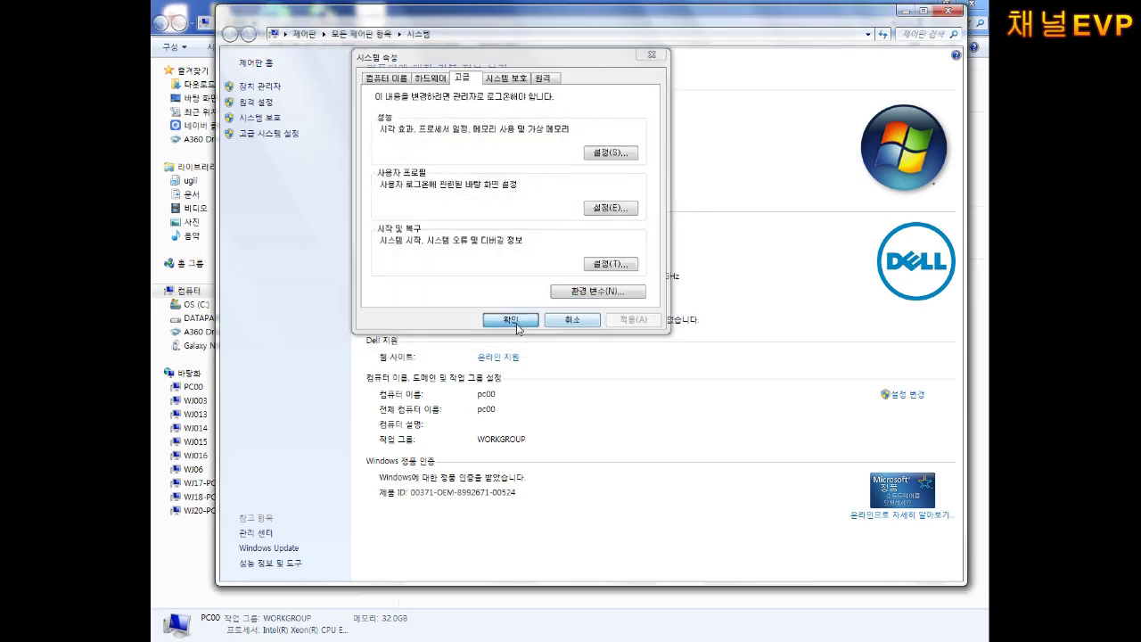
click(949, 15)
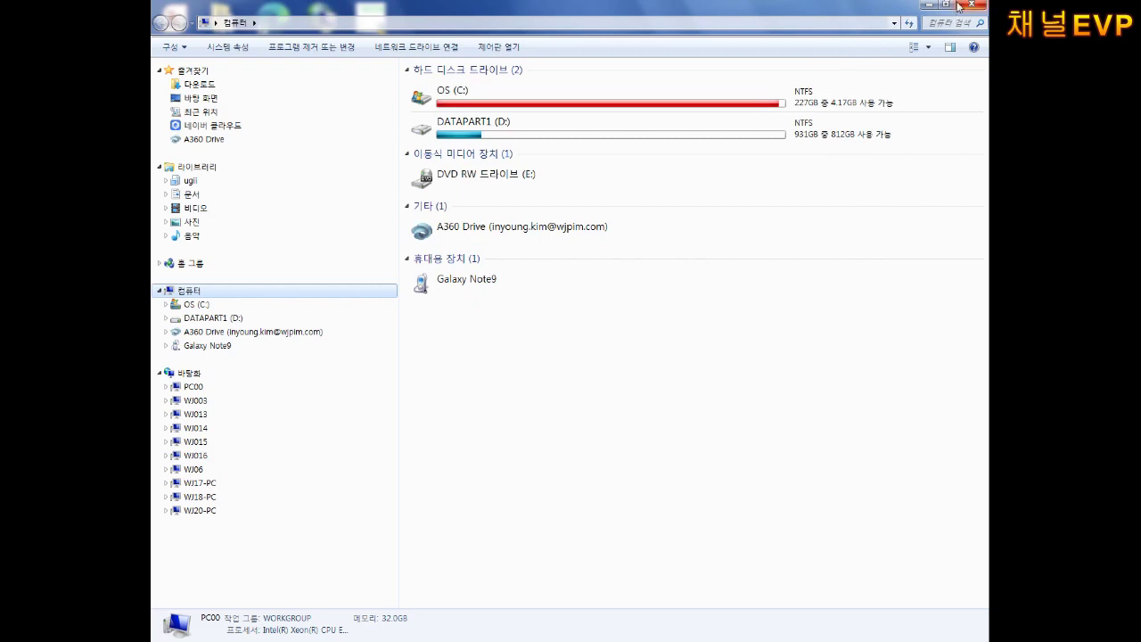
click(928, 11)
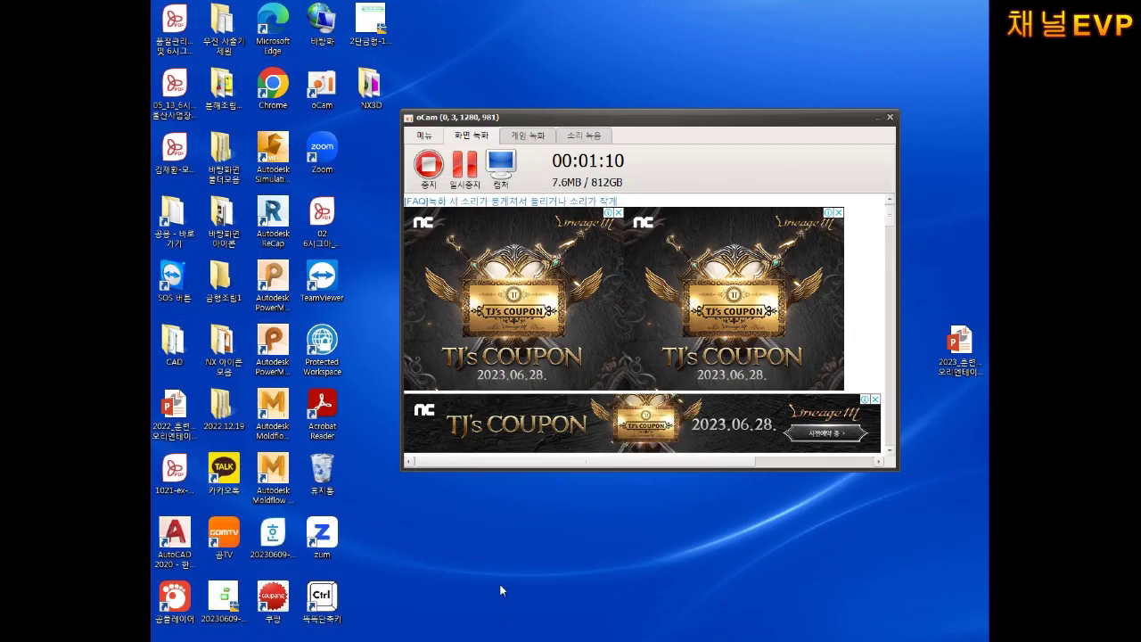
key(super)
click(314, 430)
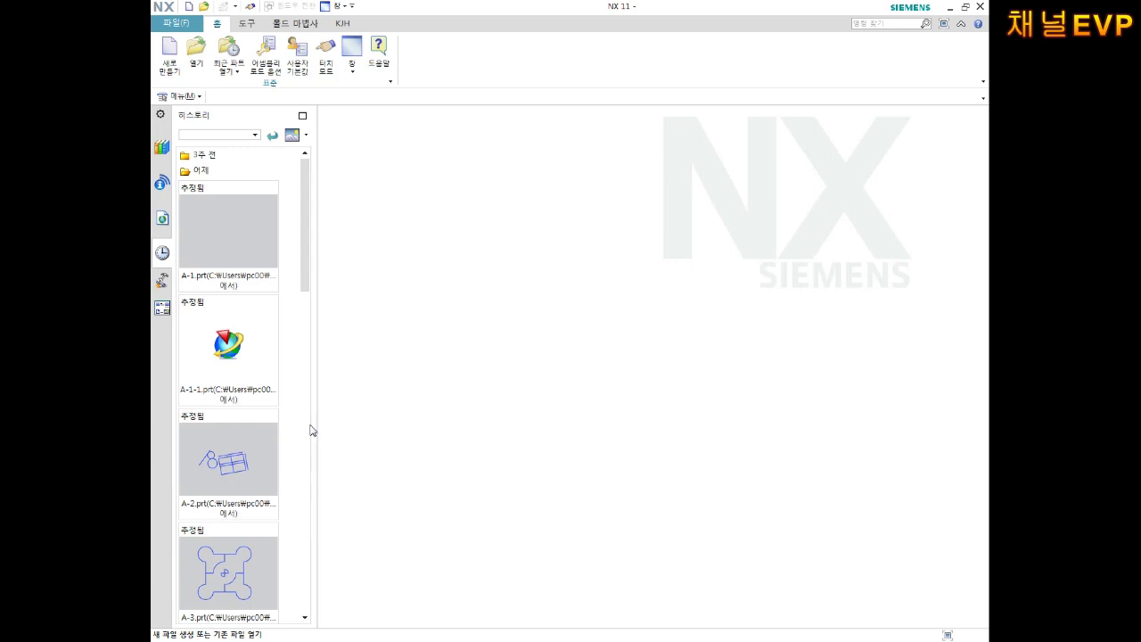
Start a new file from the NX 11 start screen
click(170, 58)
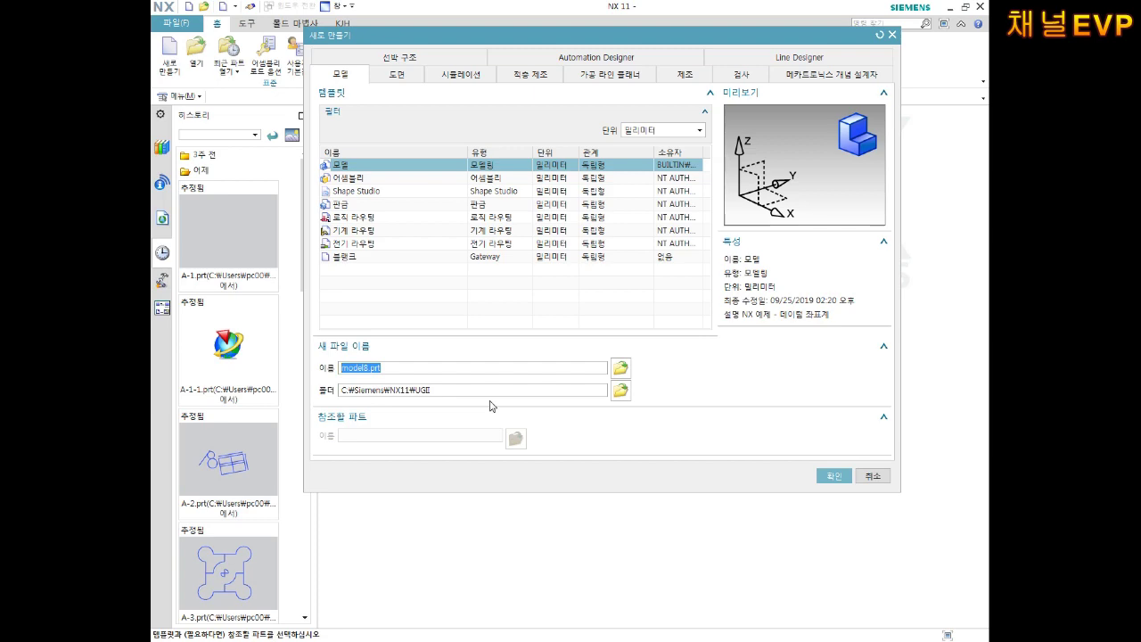
Create an NX3D folder on the Desktop and make it the new part's save folder
click(621, 391)
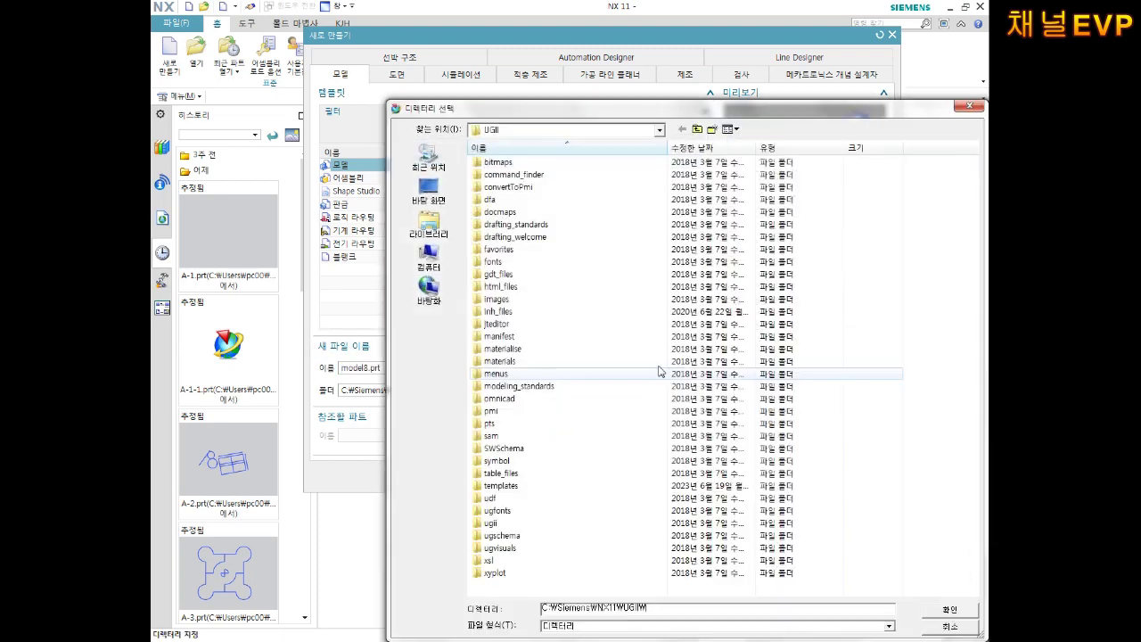
click(662, 132)
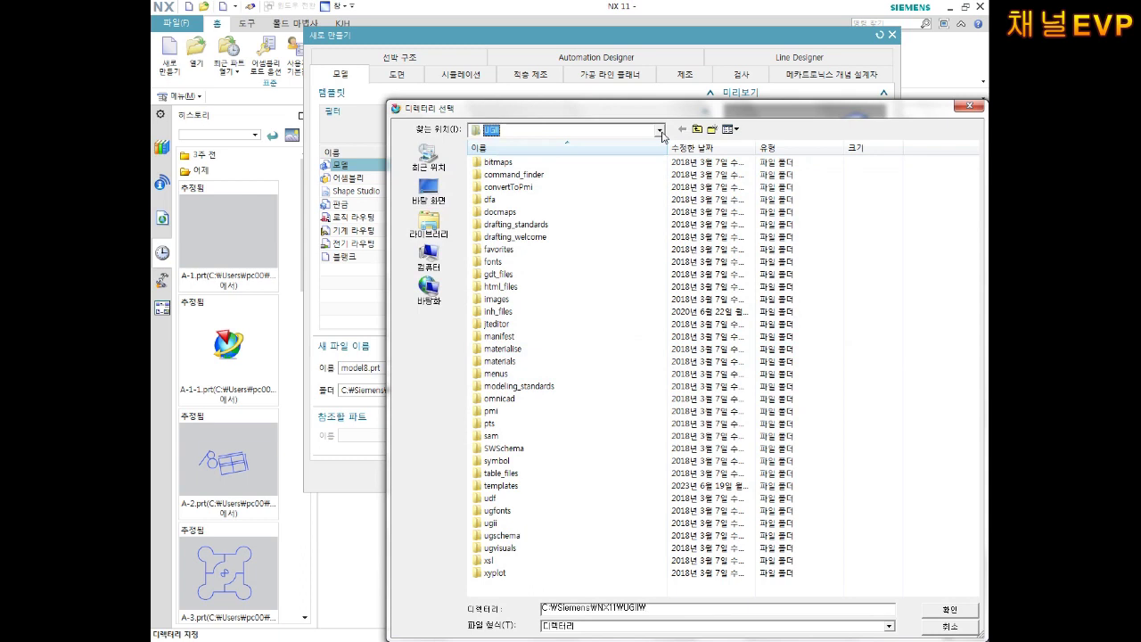
click(528, 147)
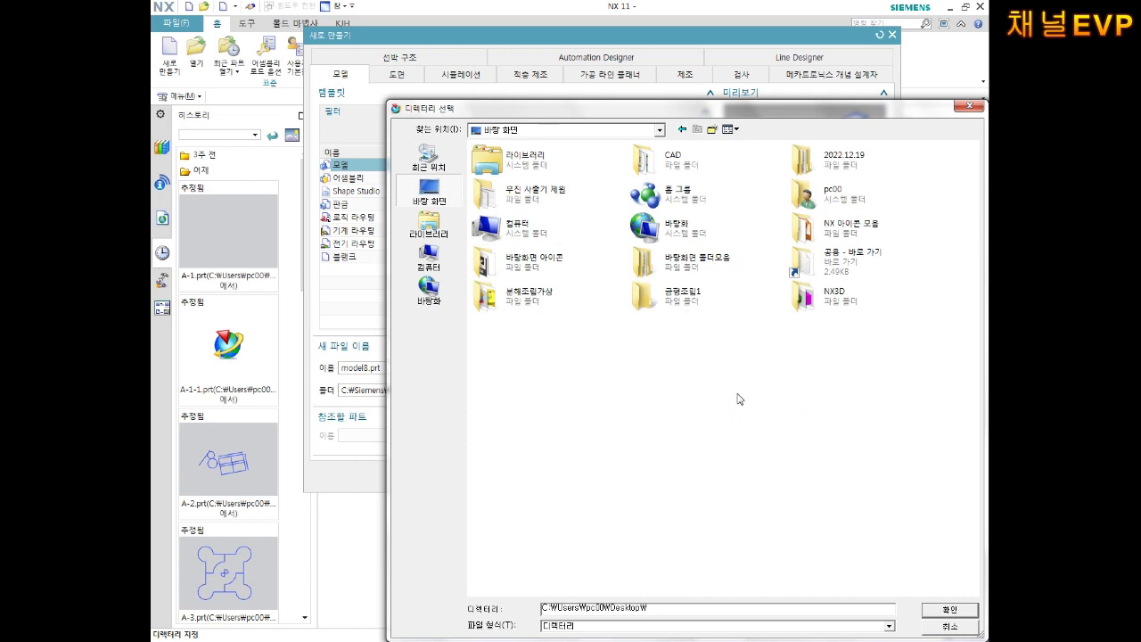
right_click(623, 380)
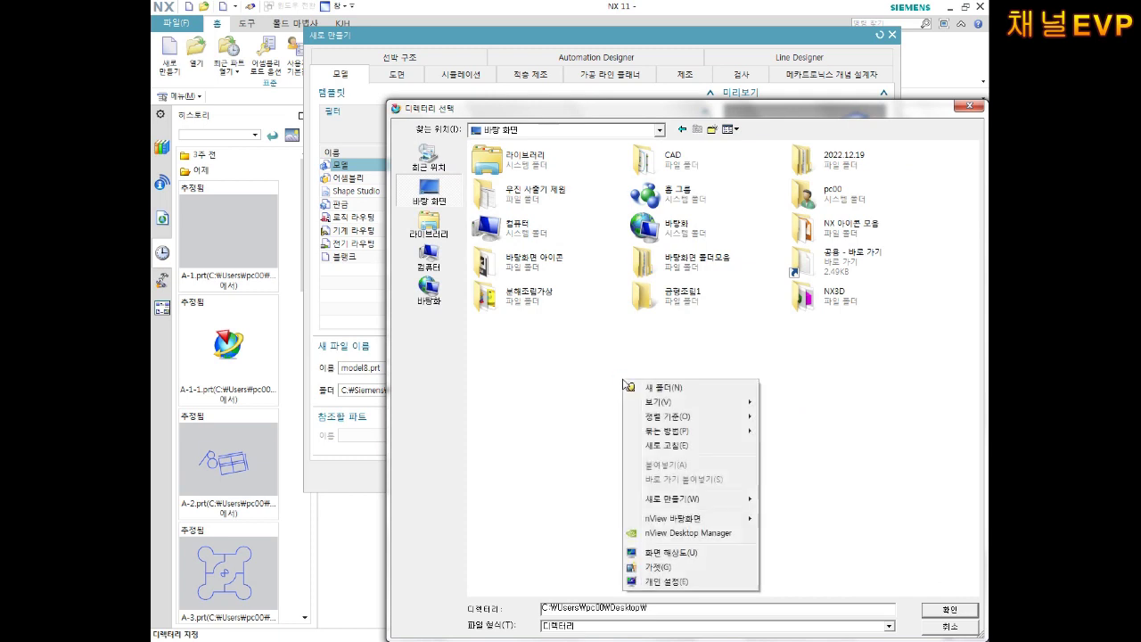
click(676, 384)
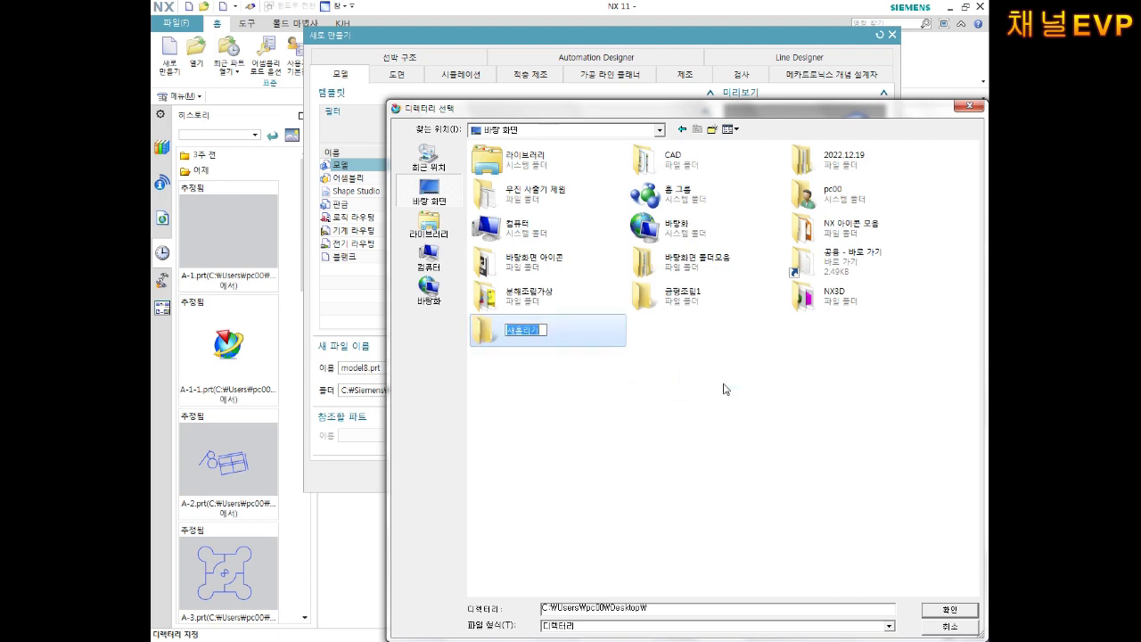
key(BackSpace)
click(825, 339)
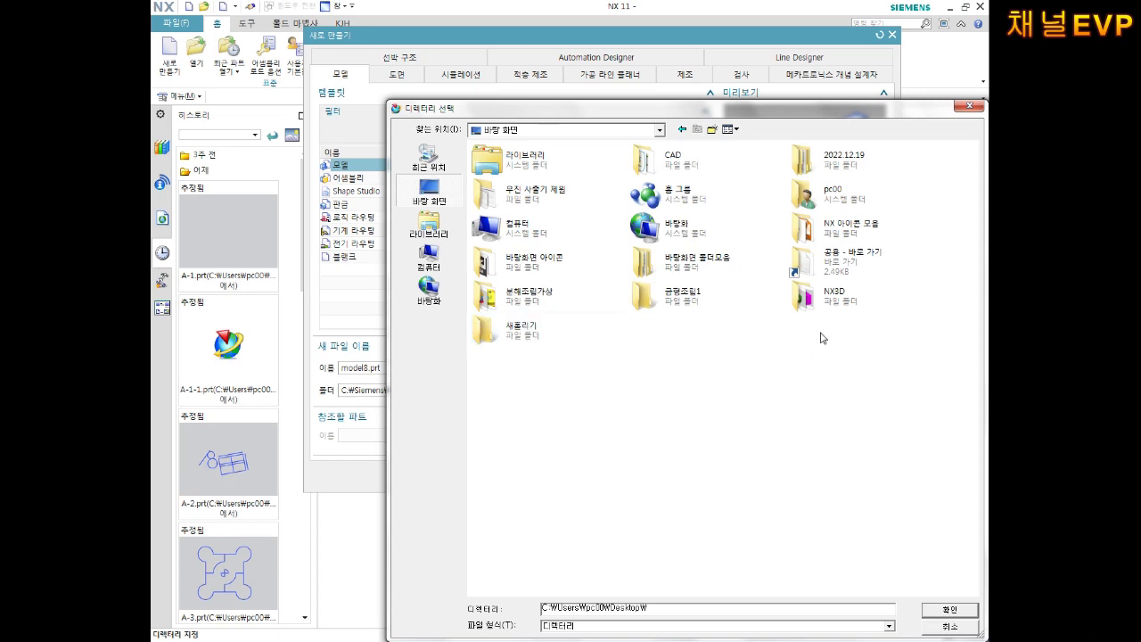
double_click(825, 296)
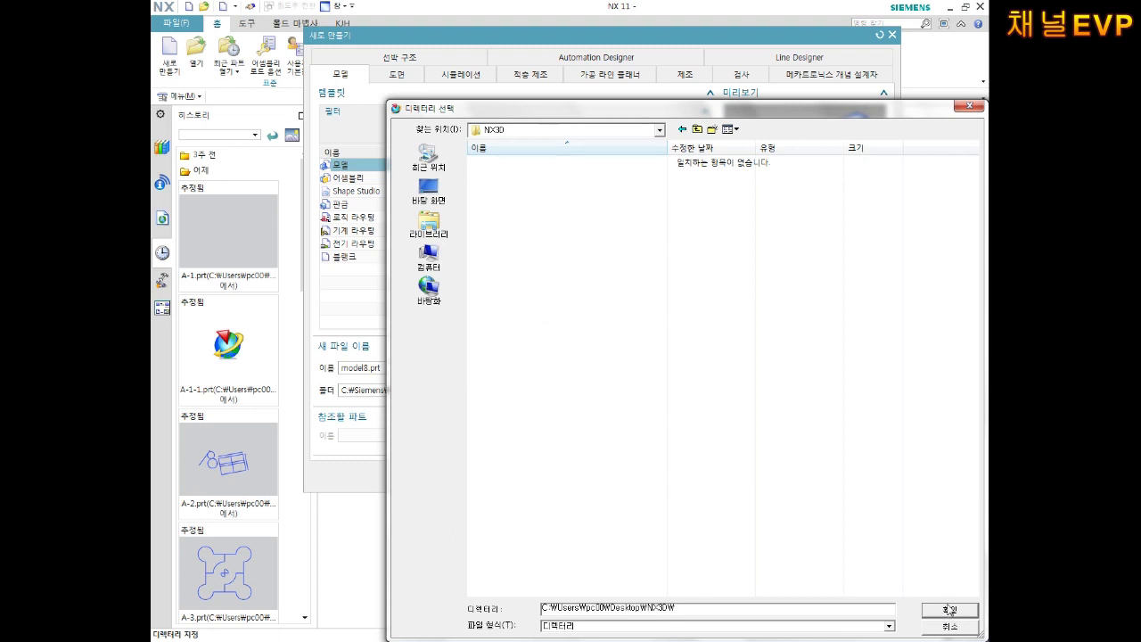
click(959, 610)
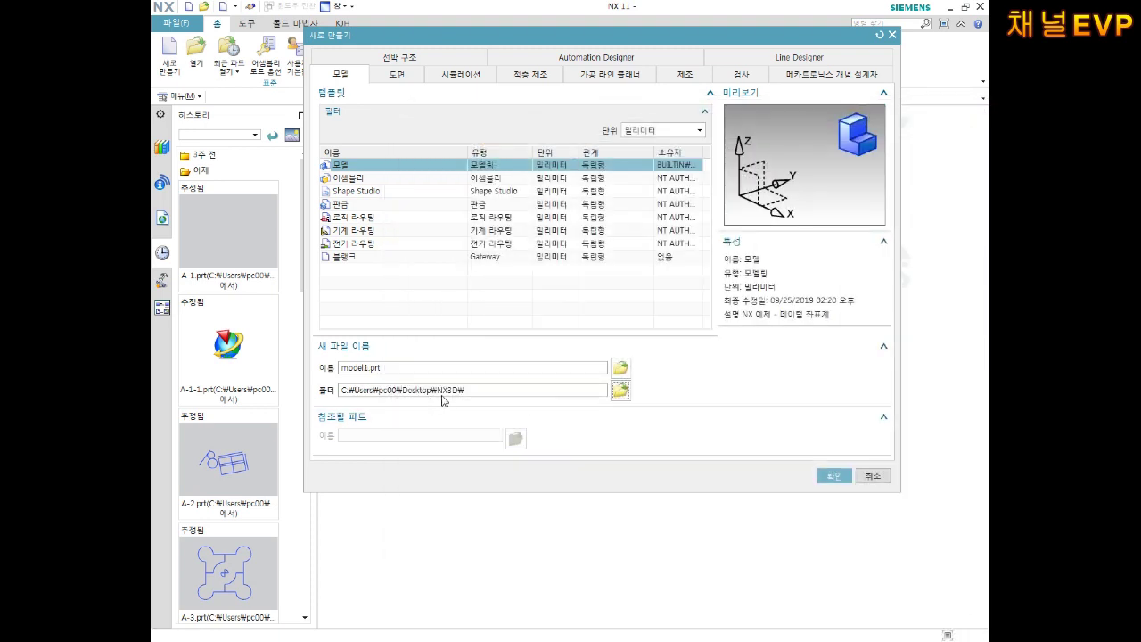
double_click(378, 370)
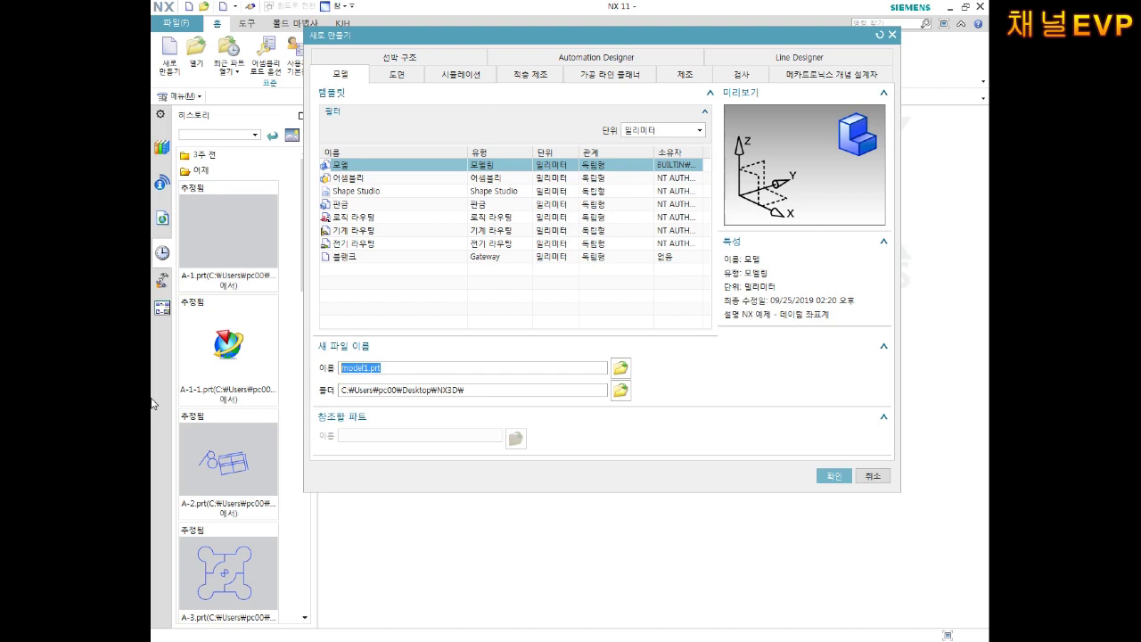
key(BackSpace)
text(B-2)
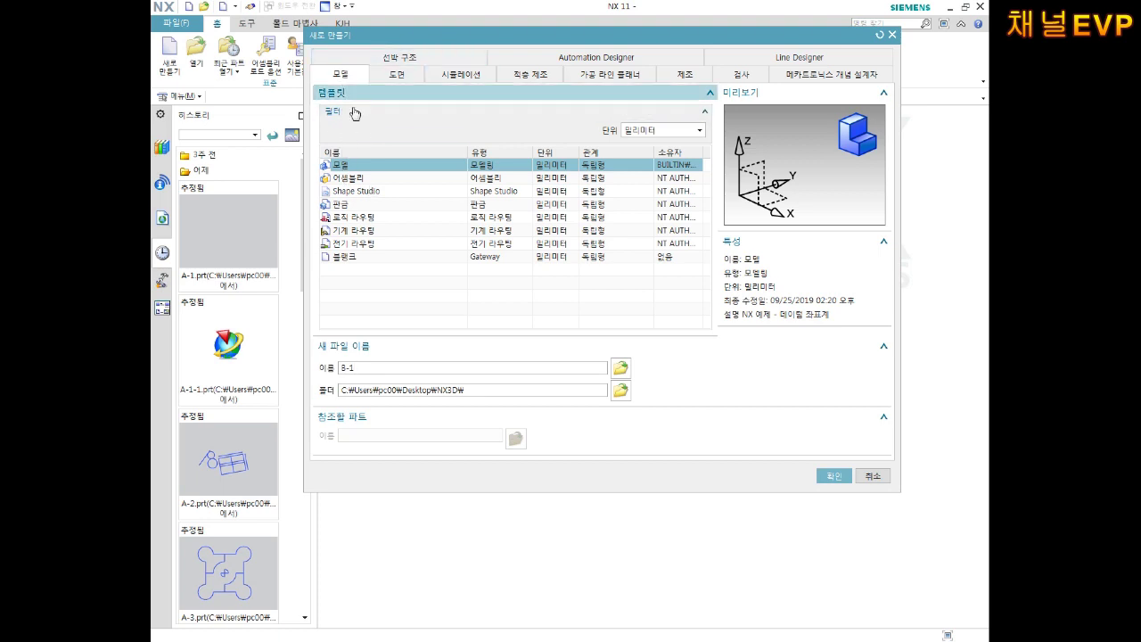
click(838, 475)
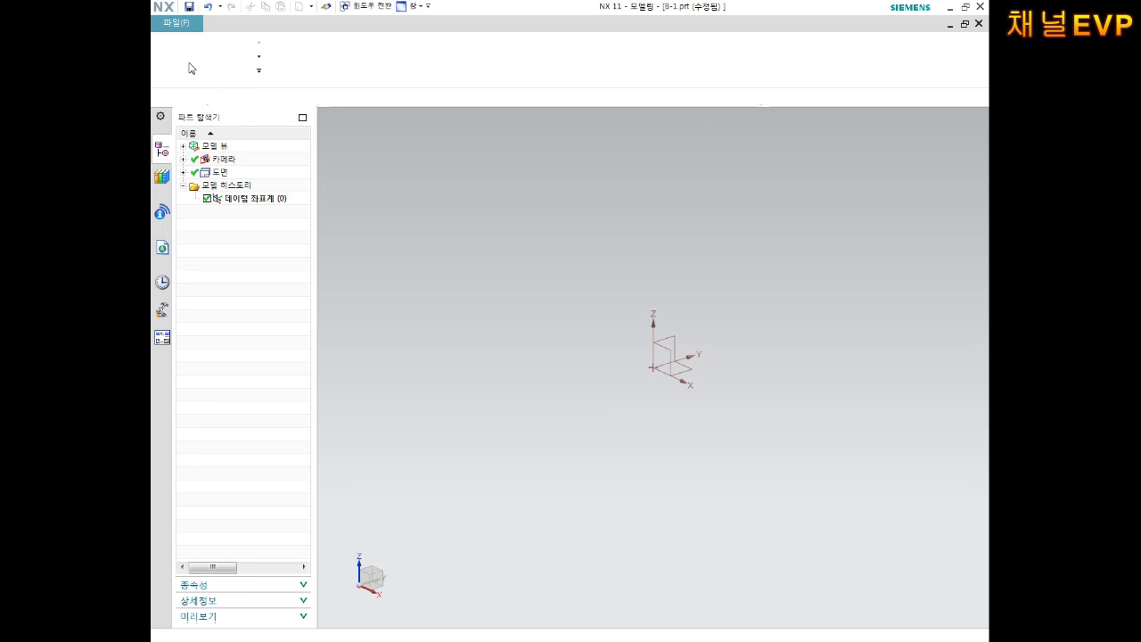
Toggle 연속 자동 치수기입 (continuous auto-dimensioning) in Sketch preferences and apply it
click(180, 29)
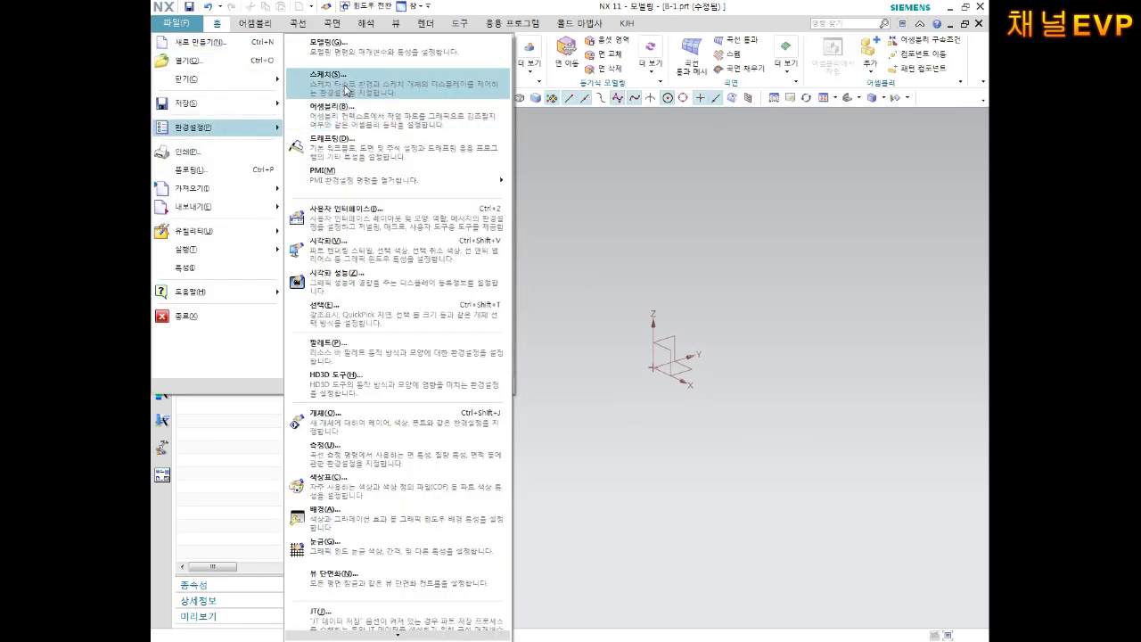
mouse_move(214, 127)
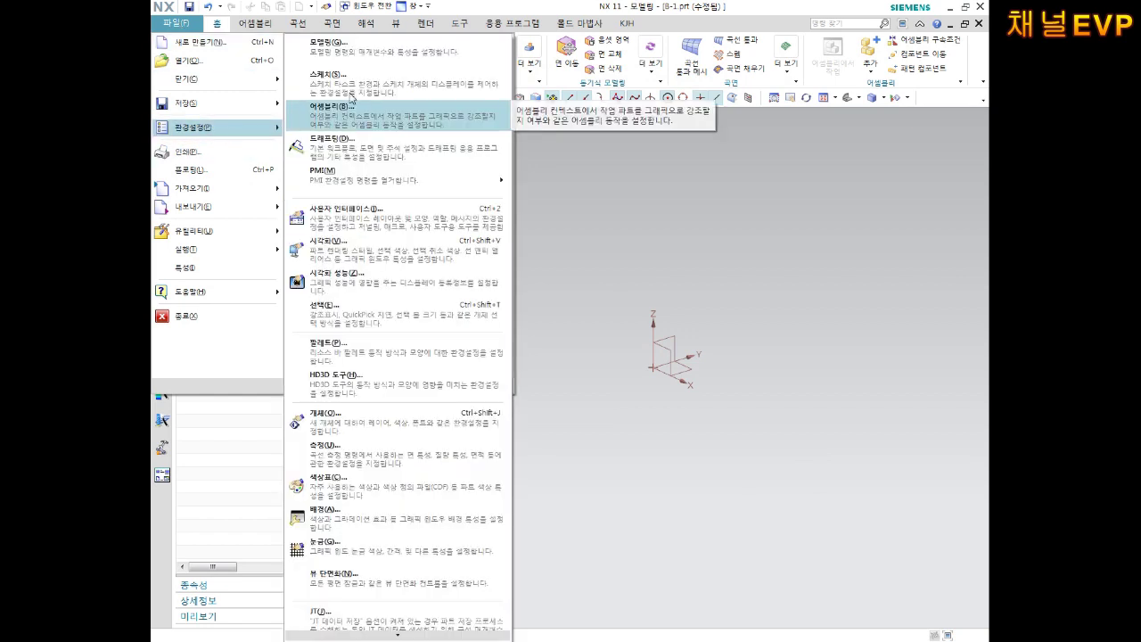
click(337, 90)
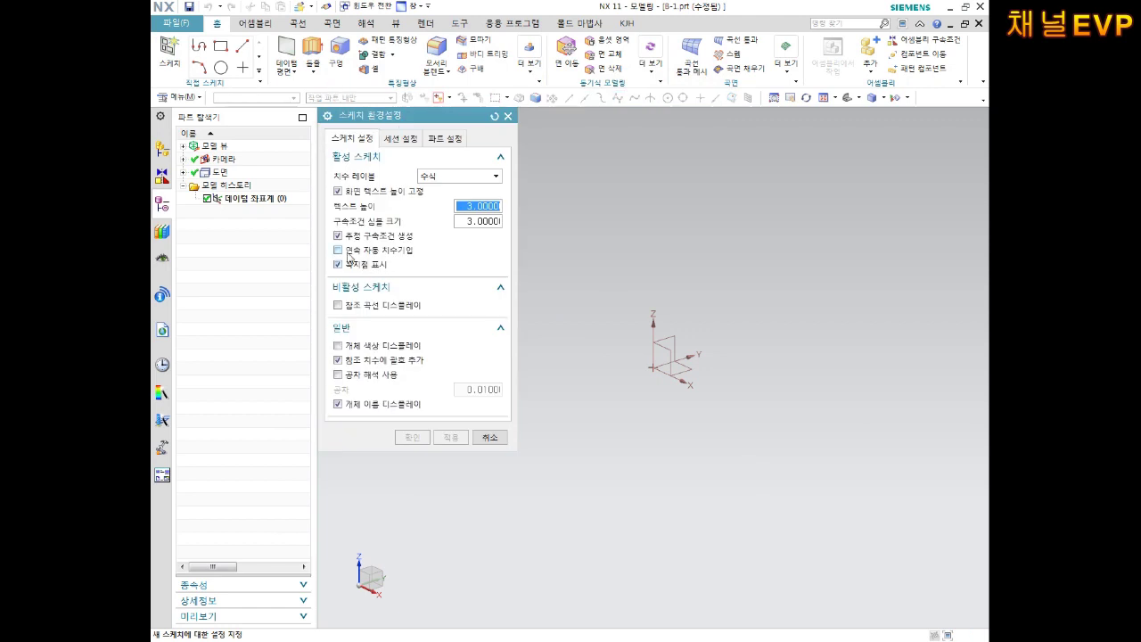
click(378, 252)
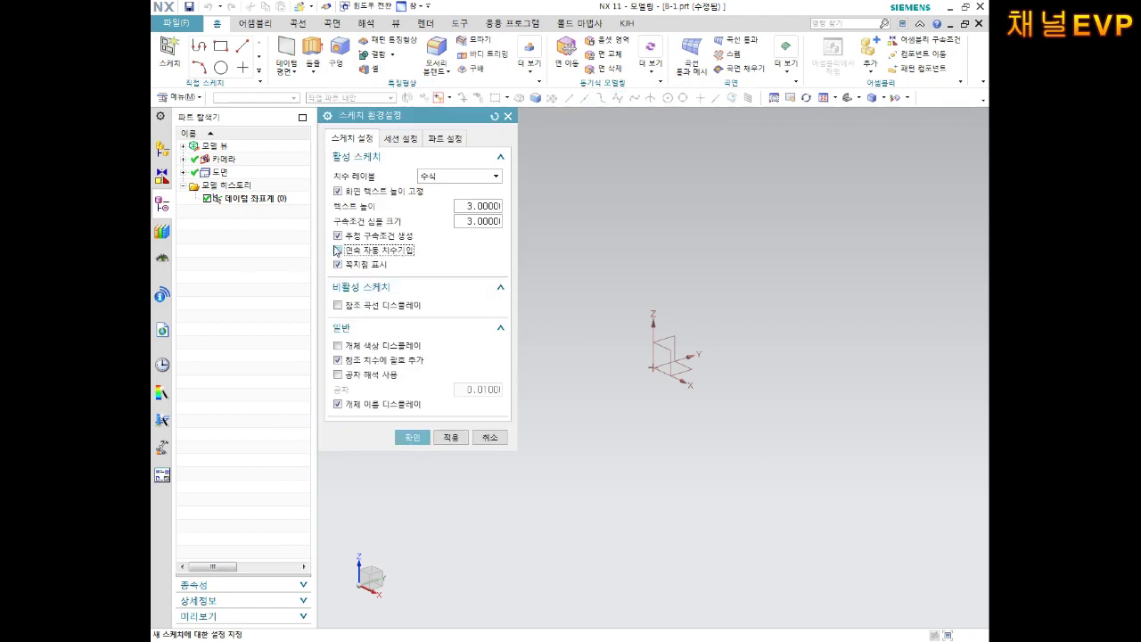
click(410, 439)
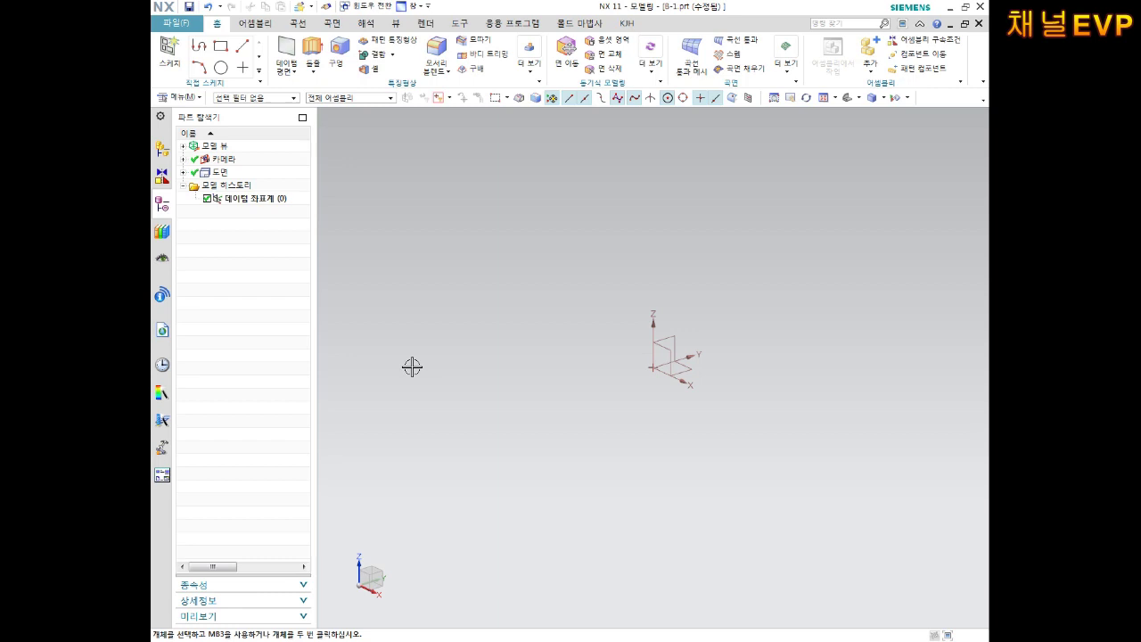
Create a sketch on the XZ datum plane
click(166, 64)
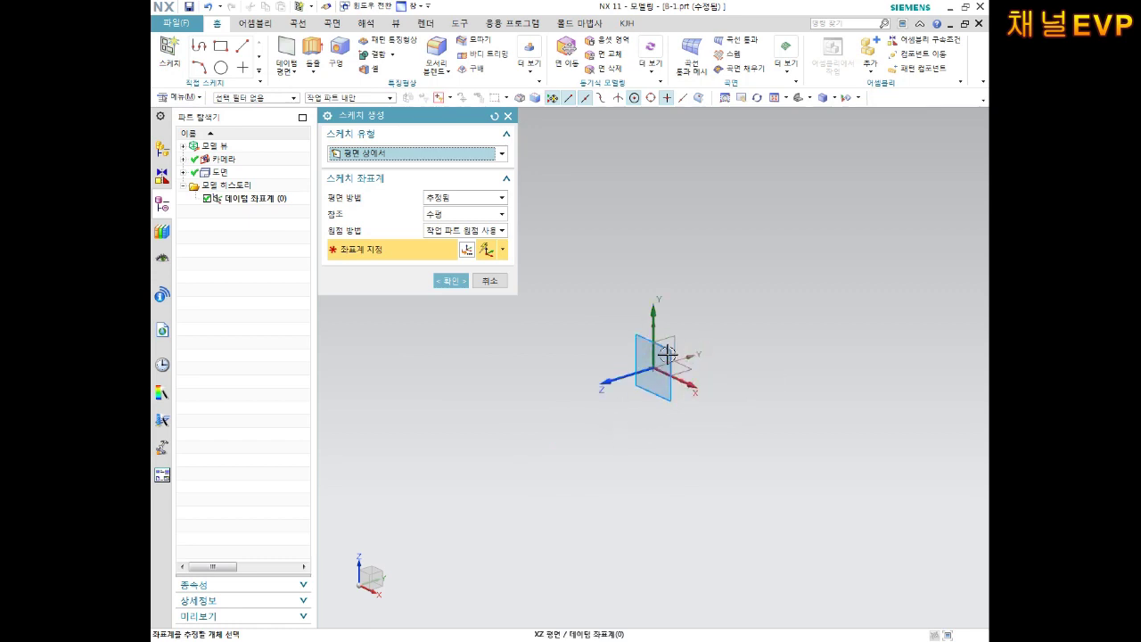
click(667, 355)
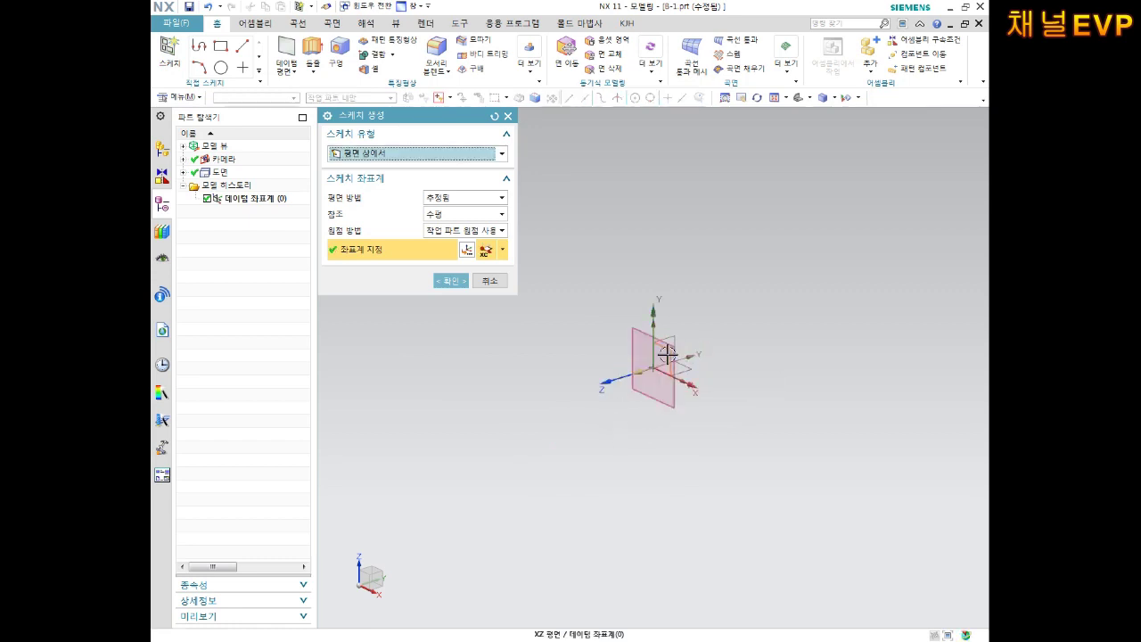
click(452, 281)
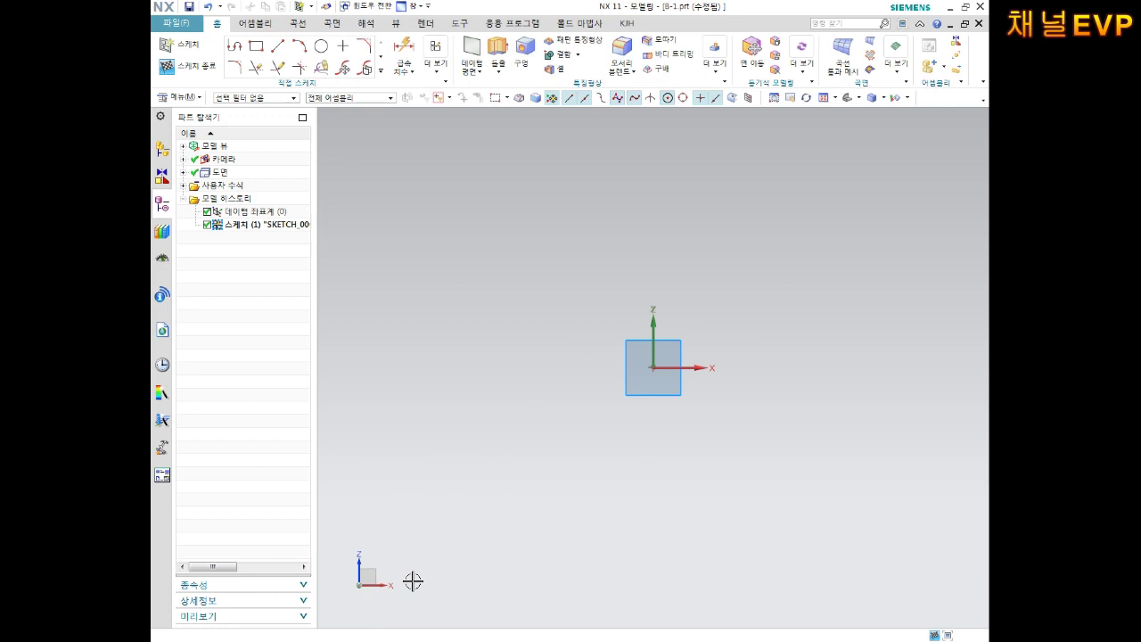
Draw a rectangle with one corner at the sketch origin
click(256, 49)
click(652, 367)
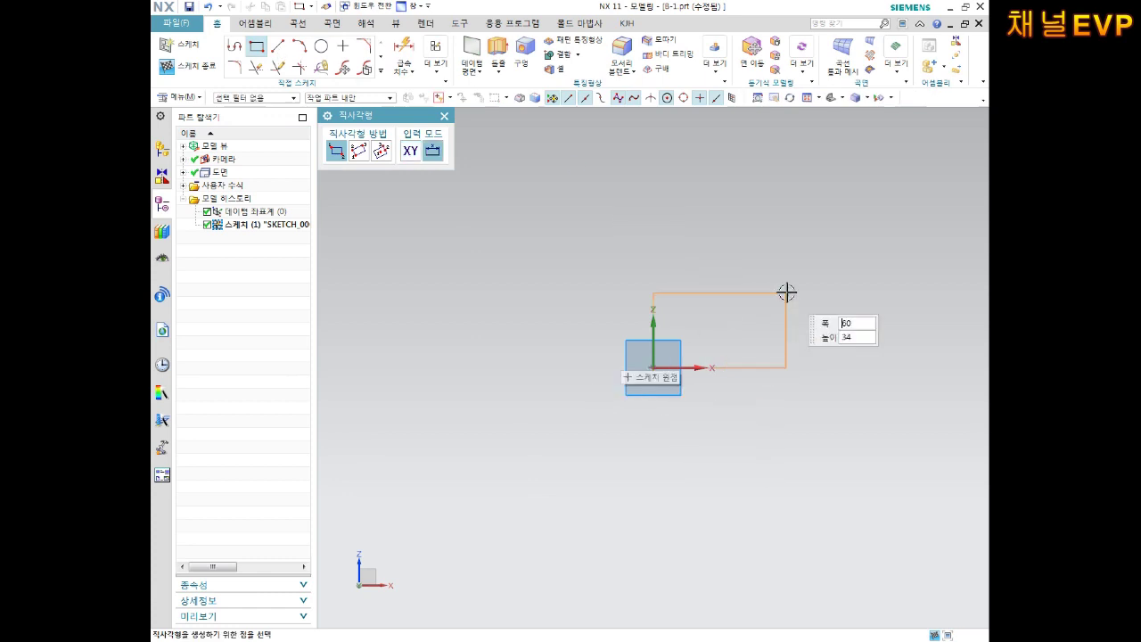
click(869, 245)
scroll(831, 243, up, 2)
scroll(777, 227, down, 3)
scroll(829, 220, up, 2)
key(Escape)
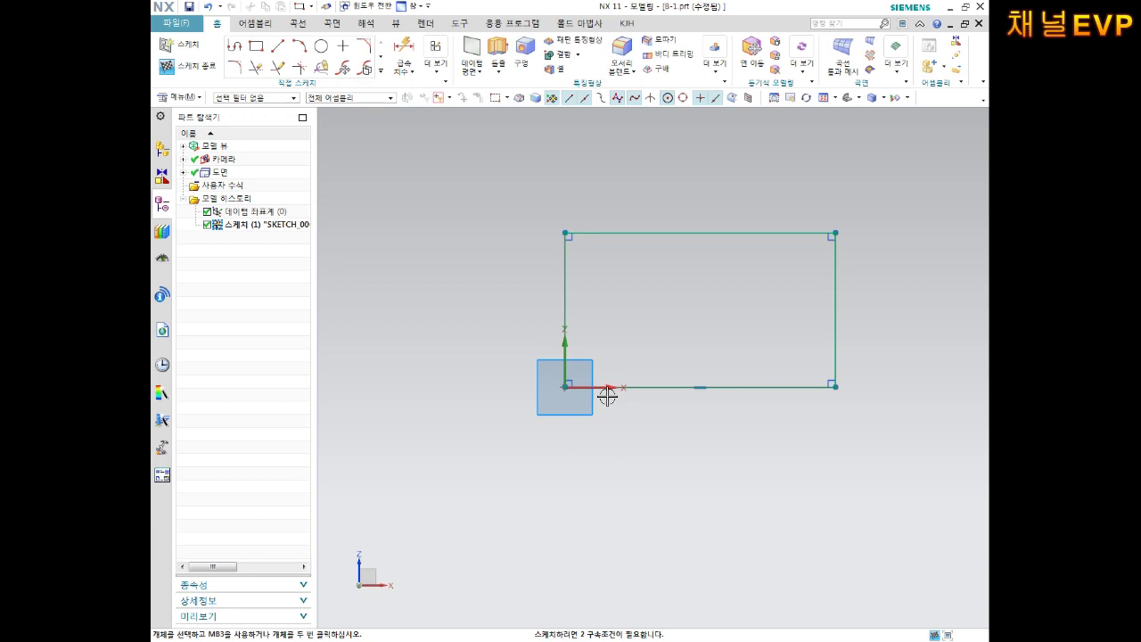
Undo an accidental second rectangle drawn below the first with Ctrl+Z
click(256, 45)
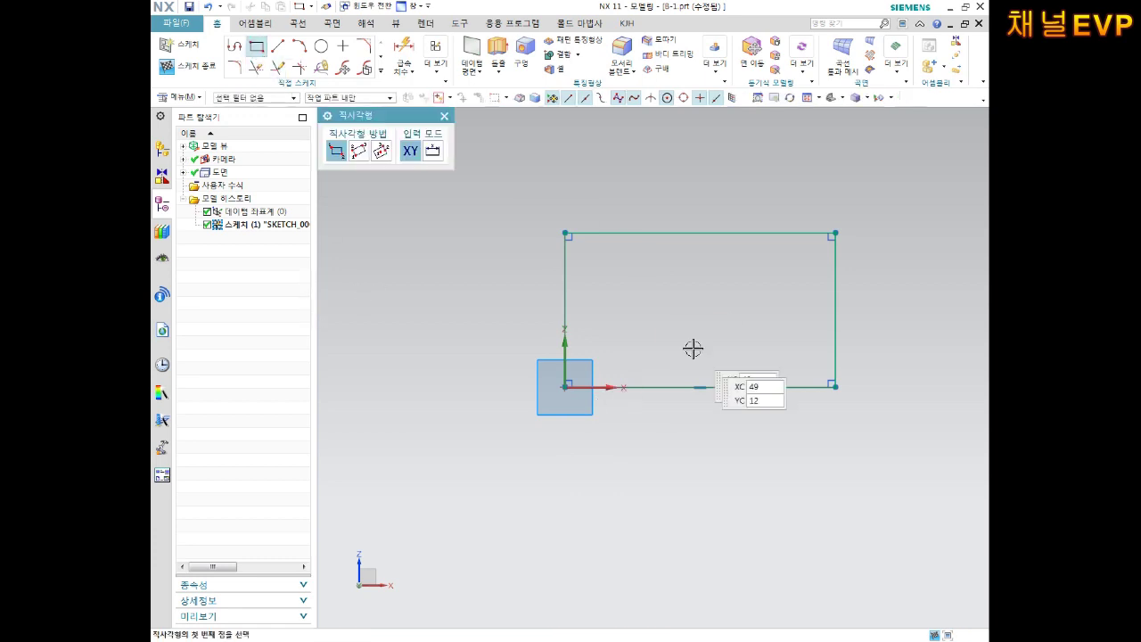
click(676, 541)
click(898, 434)
scroll(739, 553, up, 1)
key(Escape)
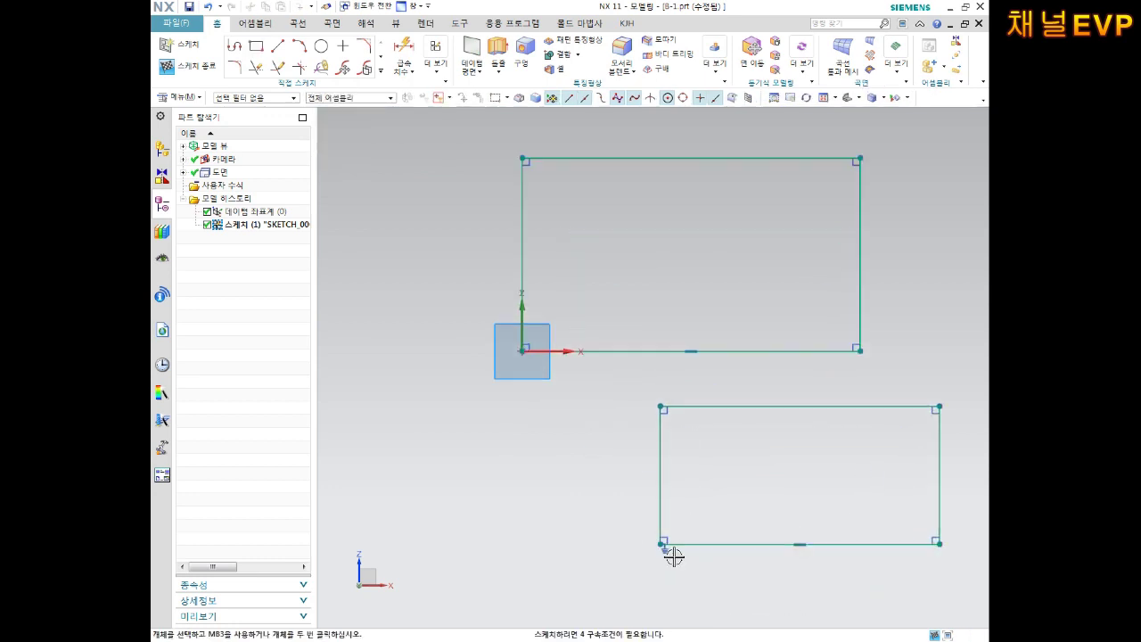
click(674, 542)
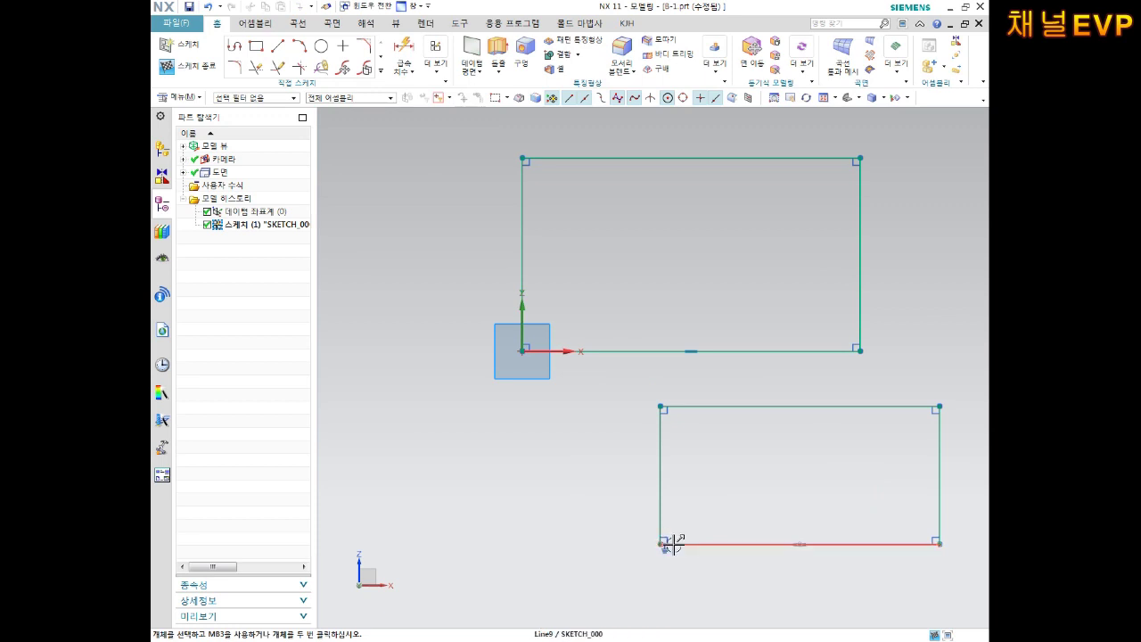
key(ctrl+z)
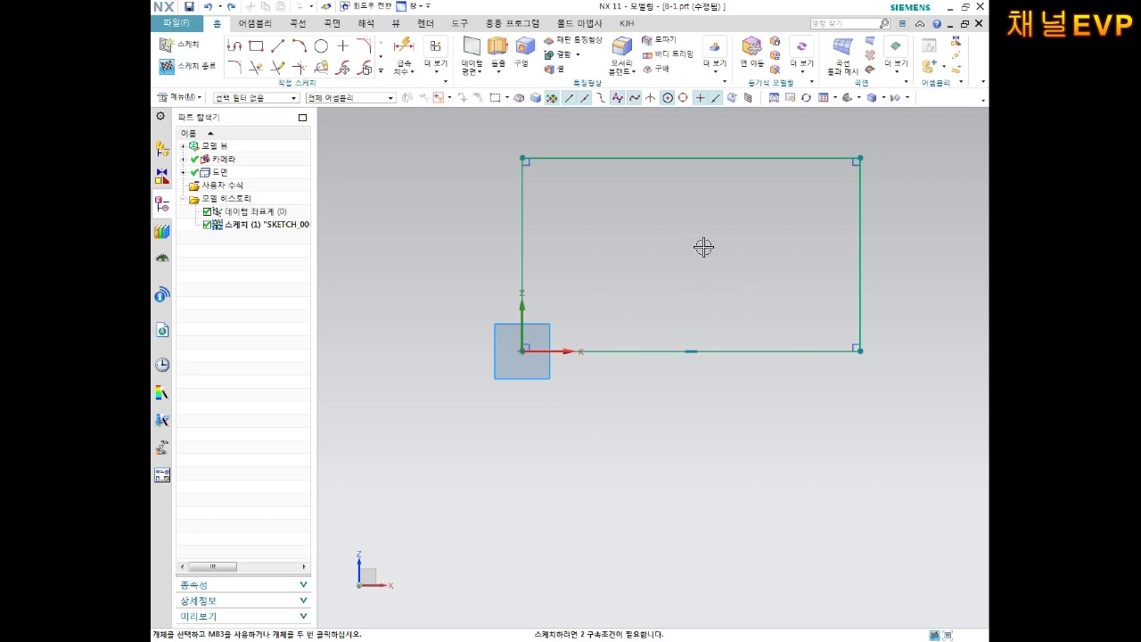
Dimension the rectangle's bottom edge to 70 and right edge to 40, then close Rapid Dimension
click(788, 350)
click(777, 402)
text(70)
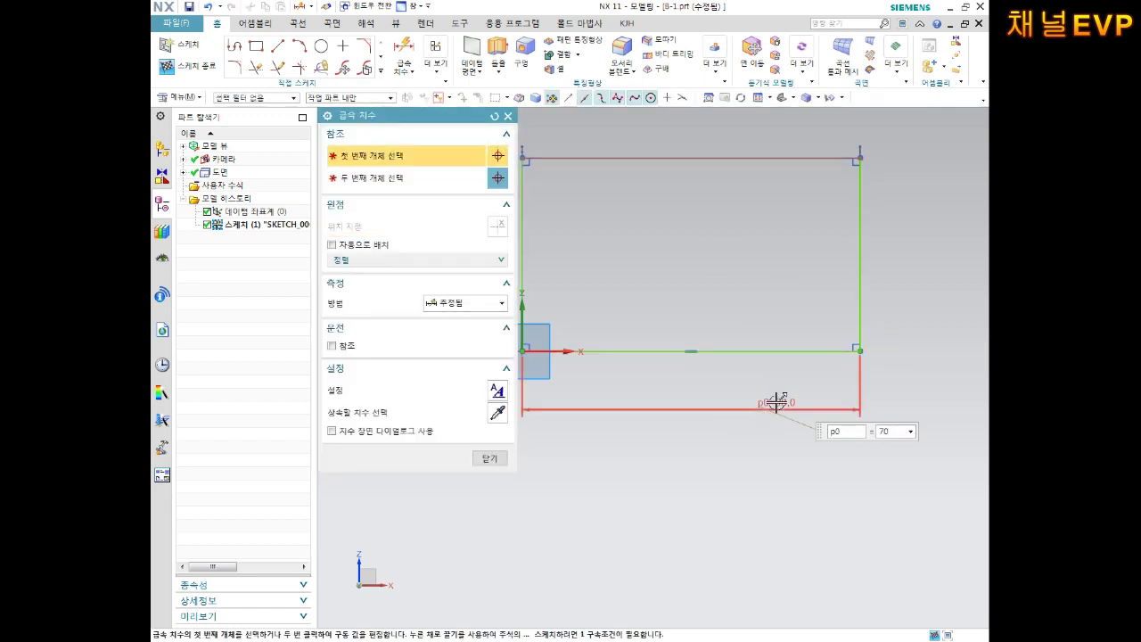
key(Return)
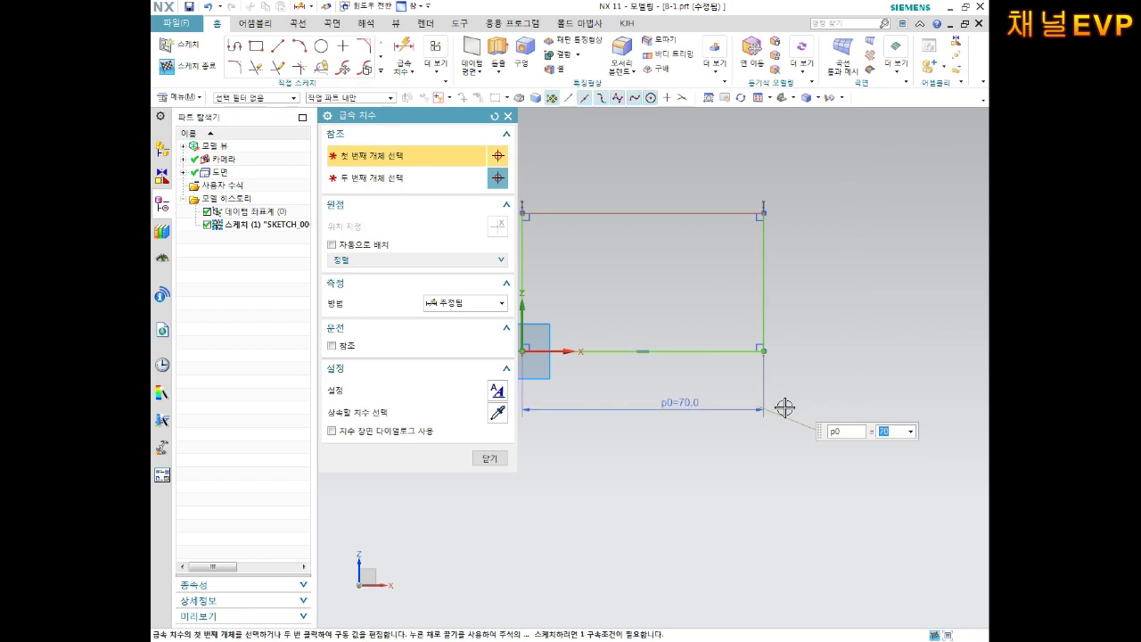
click(766, 250)
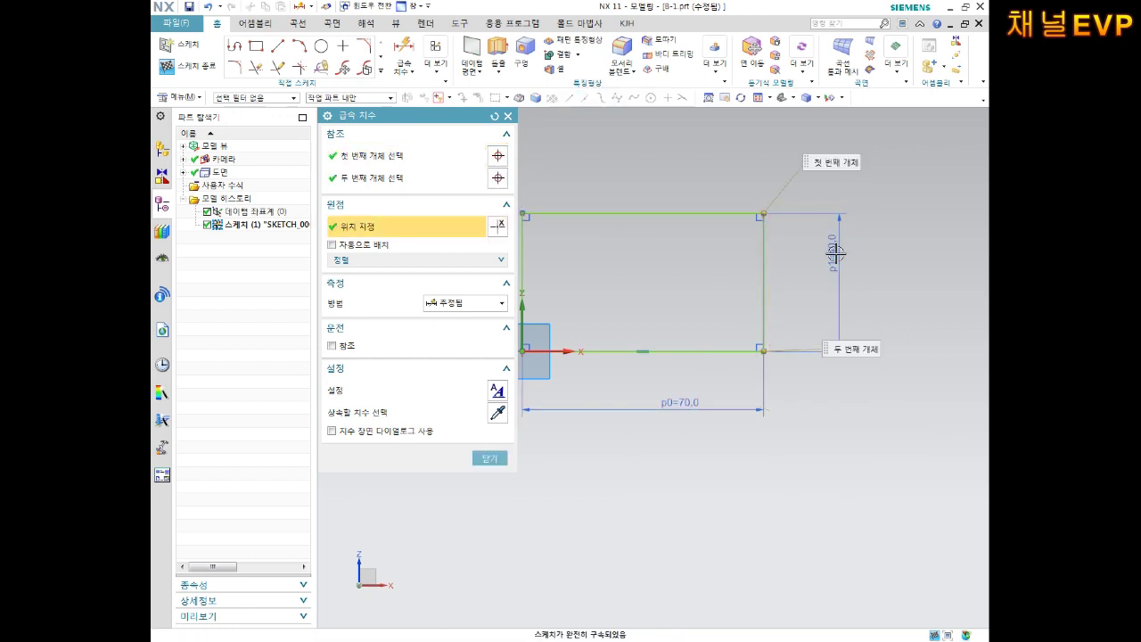
click(835, 254)
key(Return)
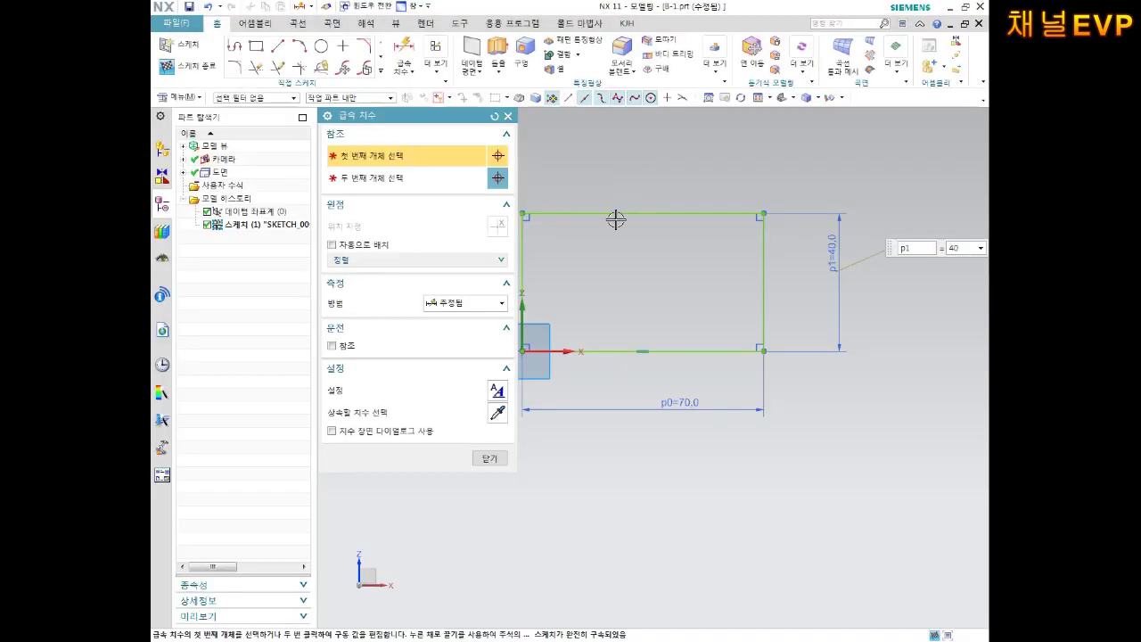
scroll(630, 265, down, 3)
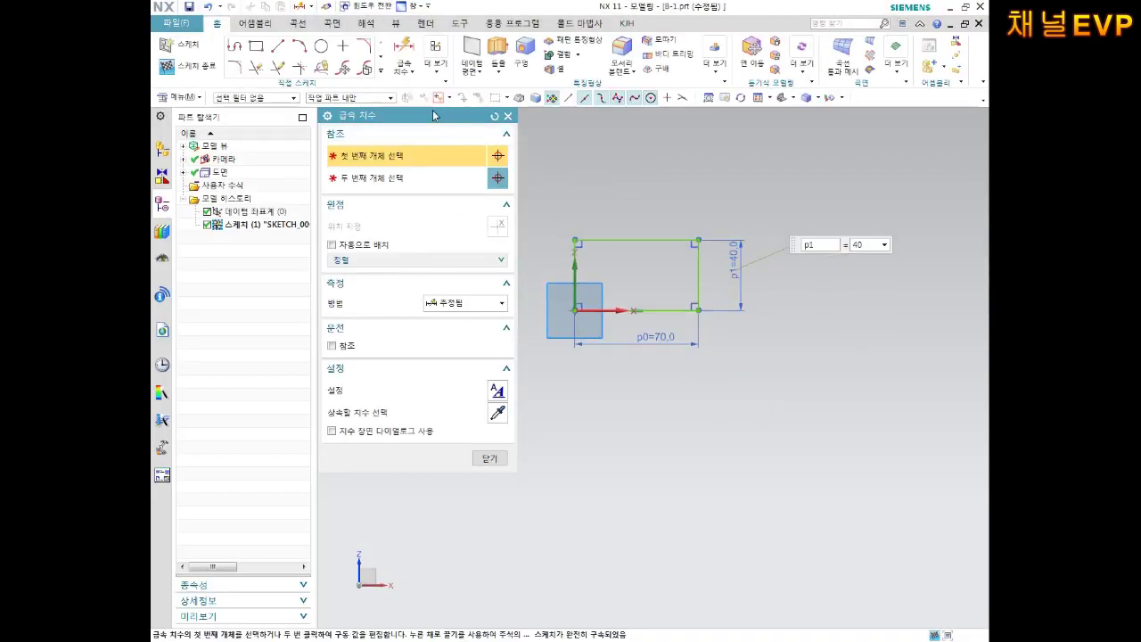
drag(400, 124, 256, 109)
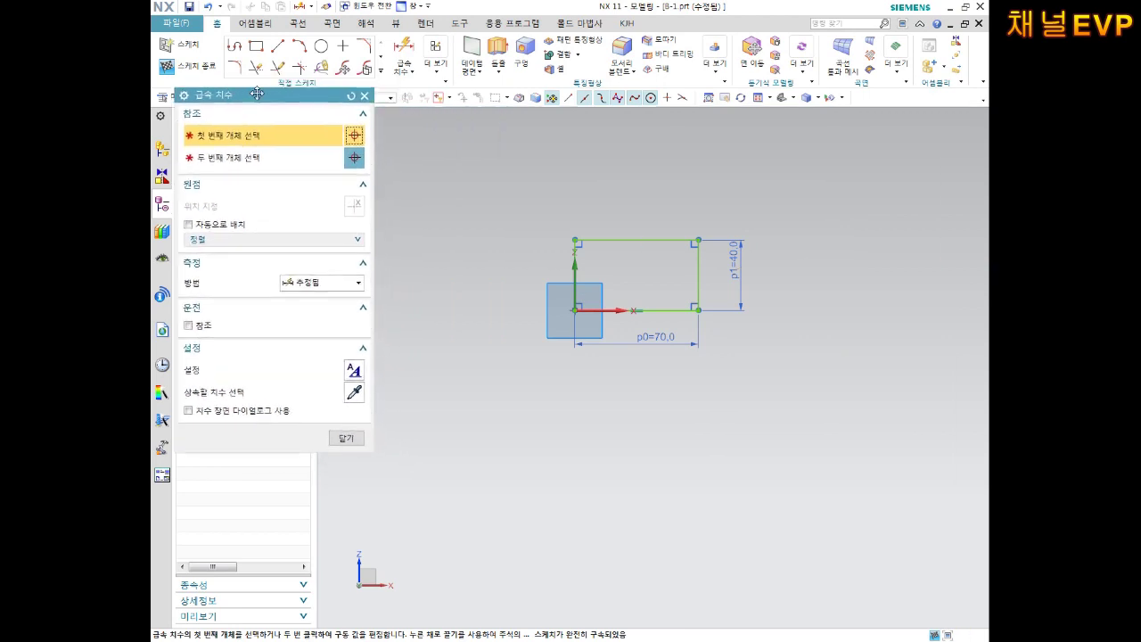
scroll(625, 258, up, 1)
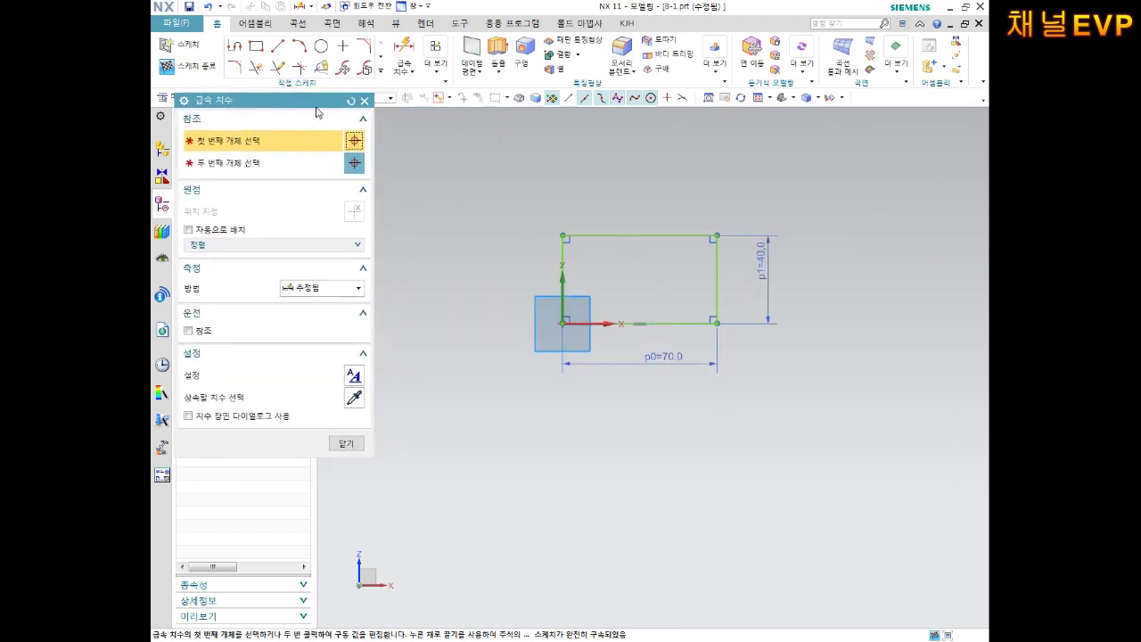
scroll(726, 283, down, 1)
scroll(657, 262, up, 3)
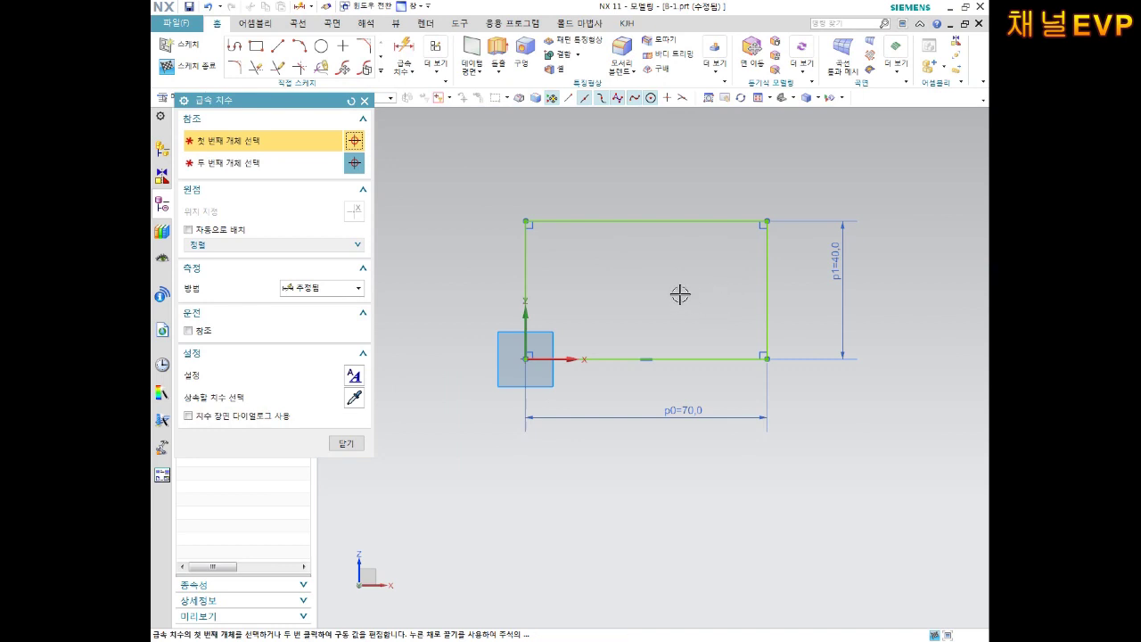
shift+middle_drag(680, 295, 710, 331)
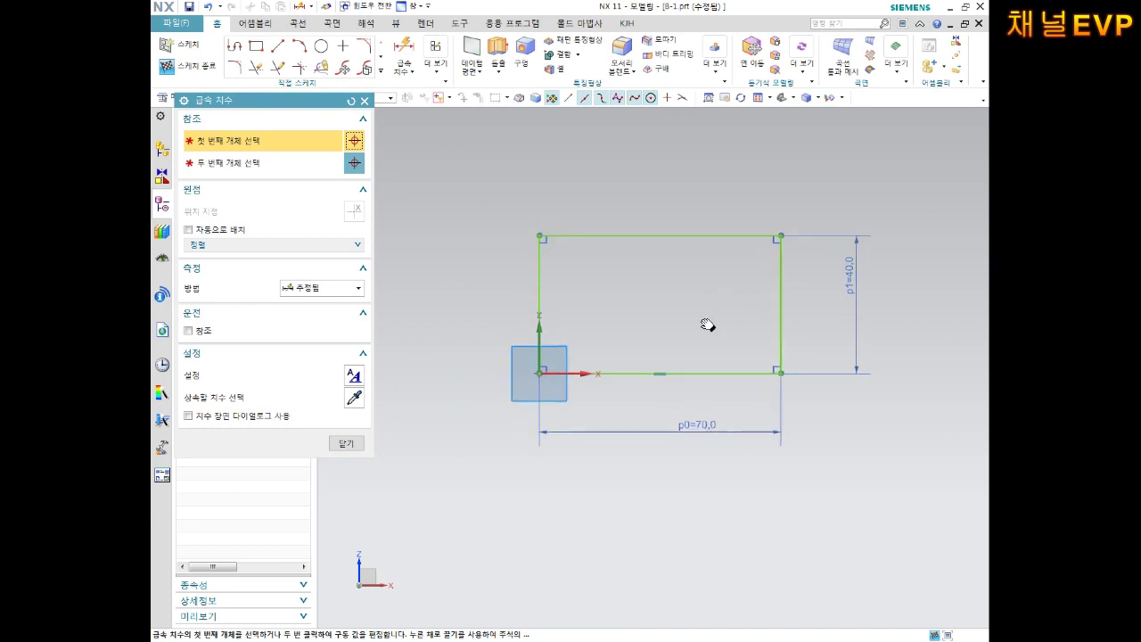
click(347, 444)
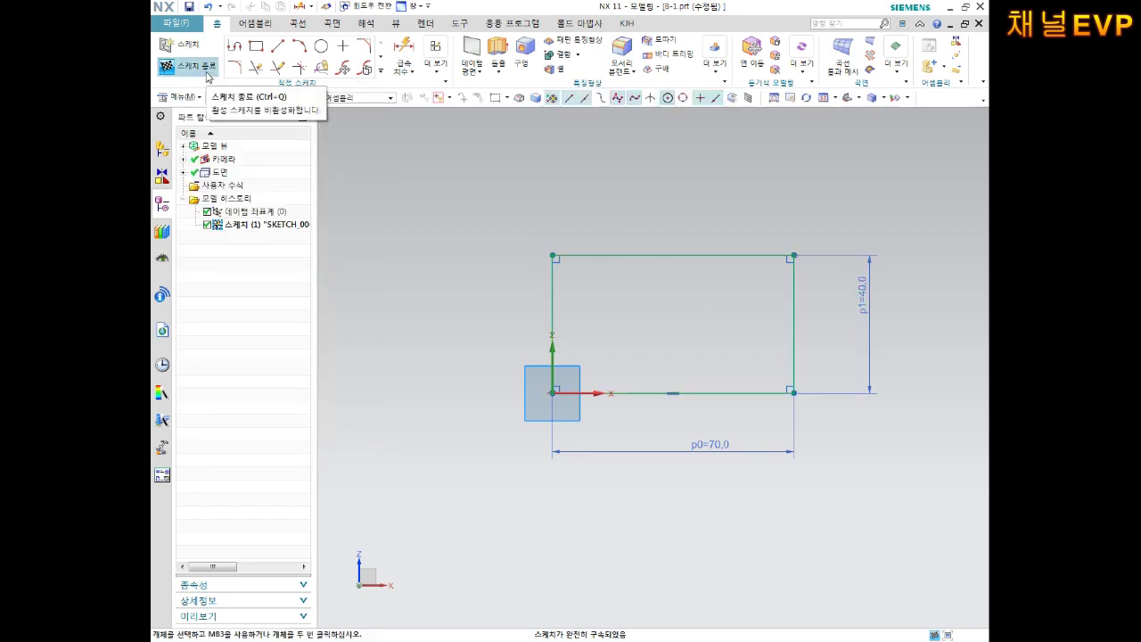
Finish the sketch and select the rectangle as the Extrude section
click(207, 68)
middle_drag(650, 197, 639, 216)
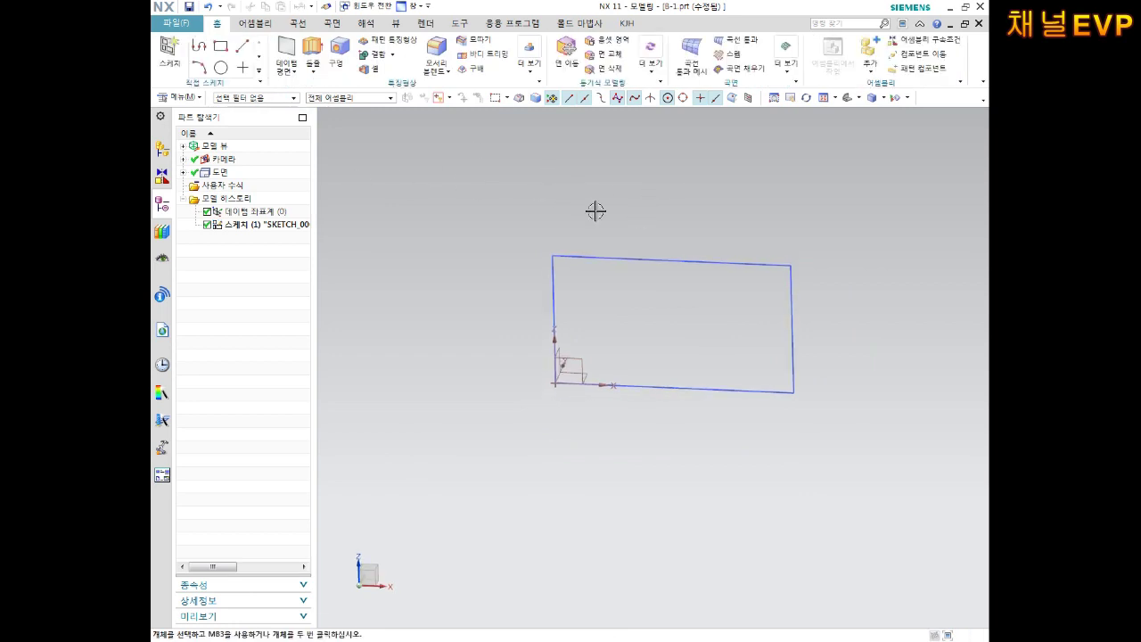
click(311, 49)
middle_drag(774, 235, 693, 256)
click(678, 270)
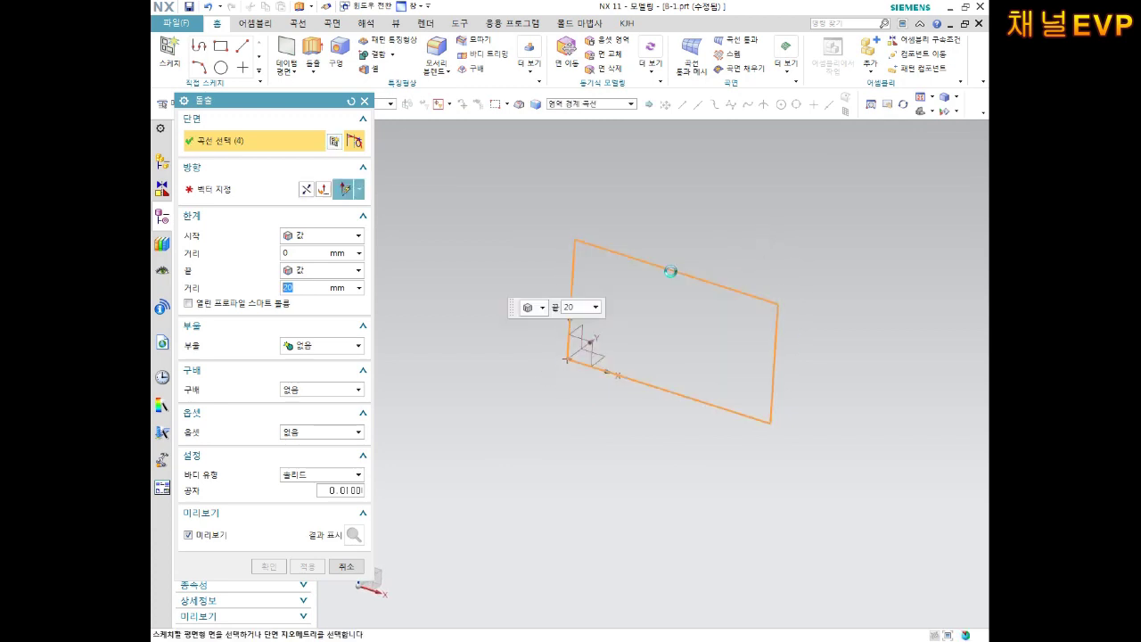
Test the extrusion direction and review the 0 and 20 mm start and end distances
middle_drag(757, 240, 755, 253)
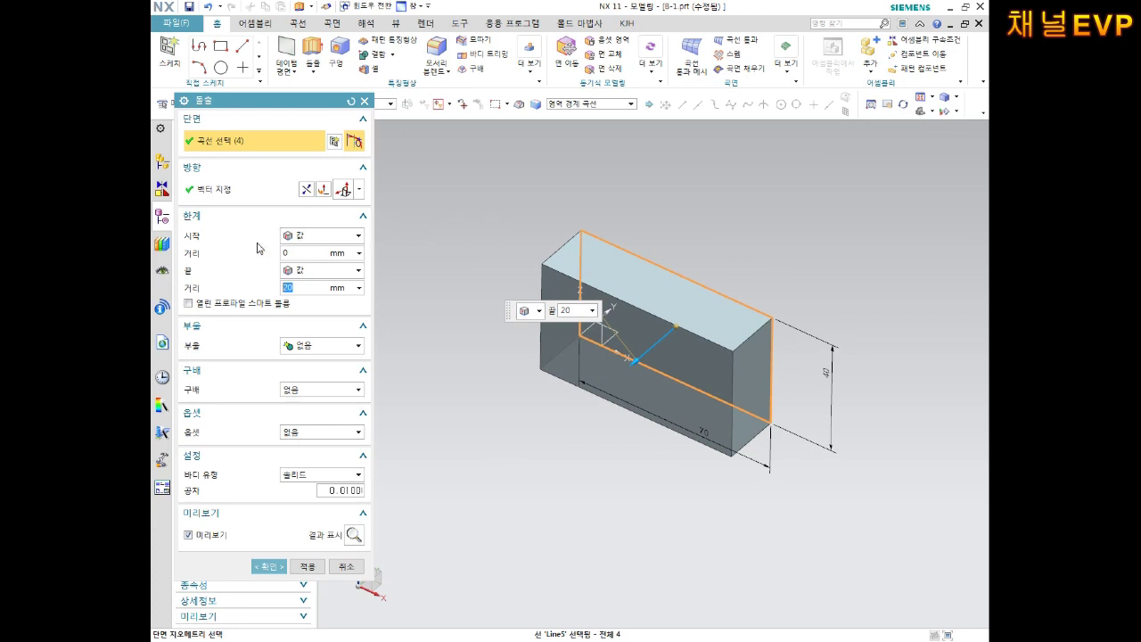
click(305, 191)
click(305, 193)
click(305, 191)
click(305, 190)
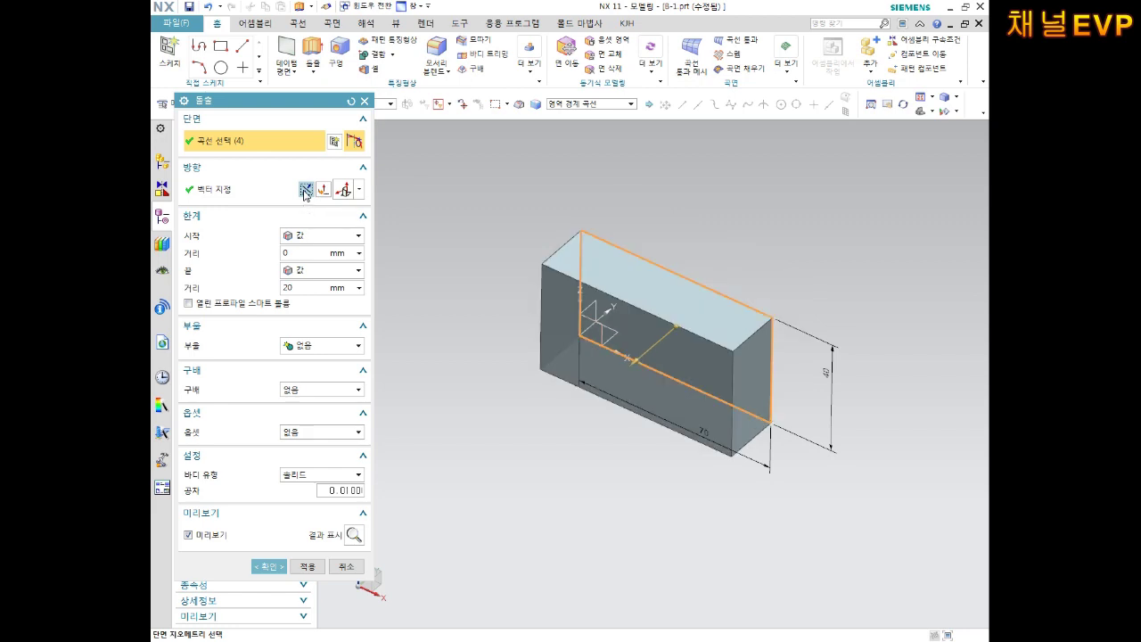
click(294, 253)
click(306, 288)
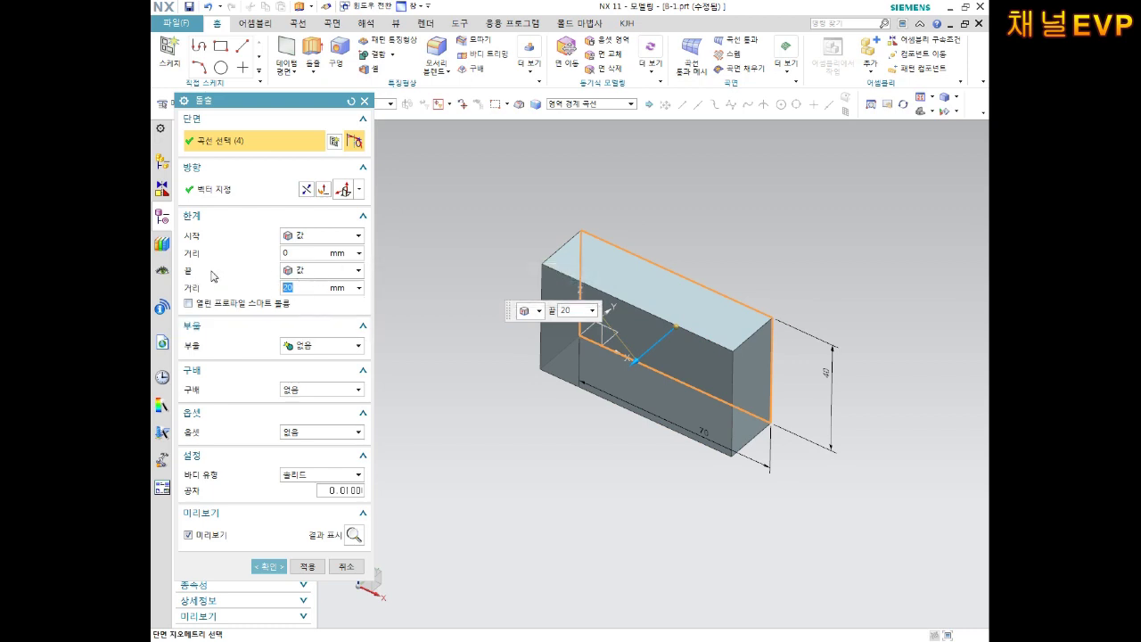
click(312, 271)
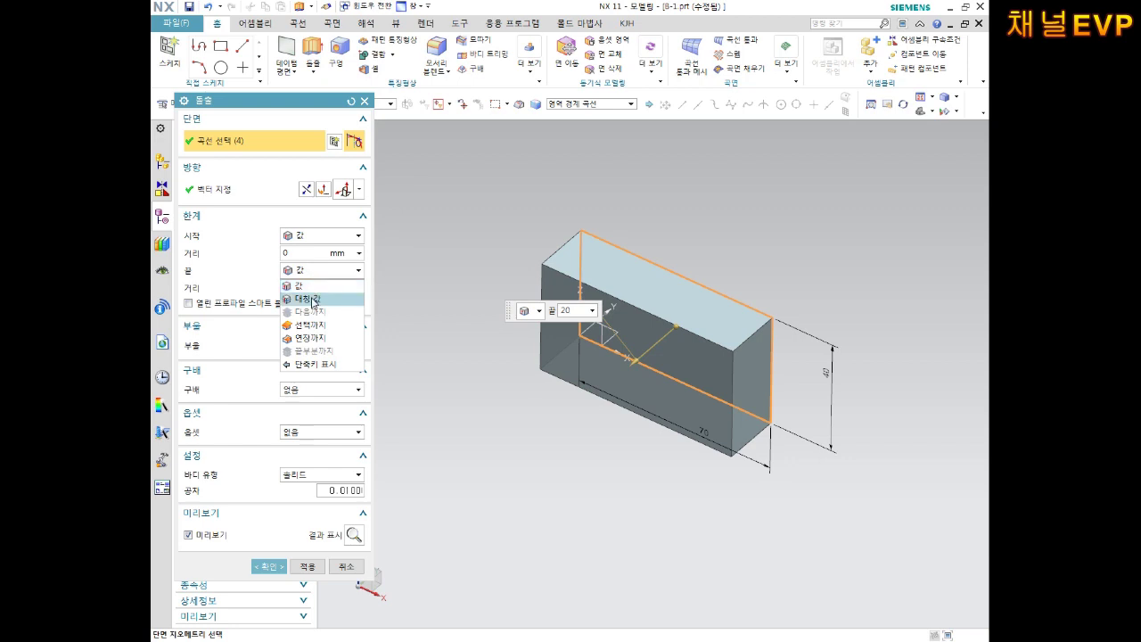
Set the Extrude end limit to Symmetric Value 20 mm and confirm the solid
click(296, 286)
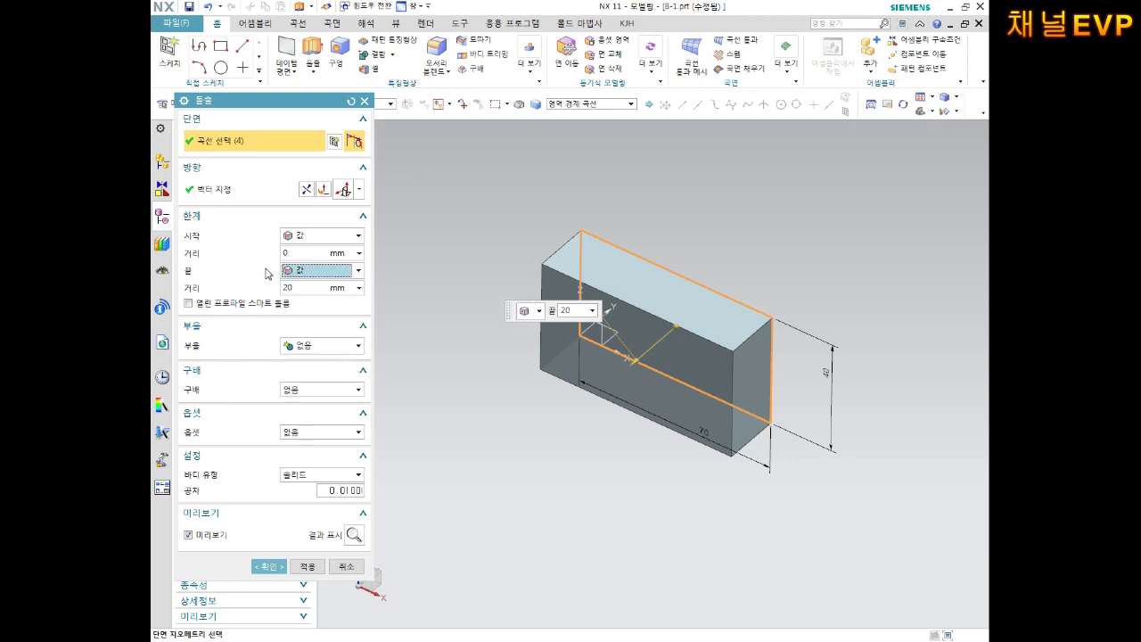
click(312, 273)
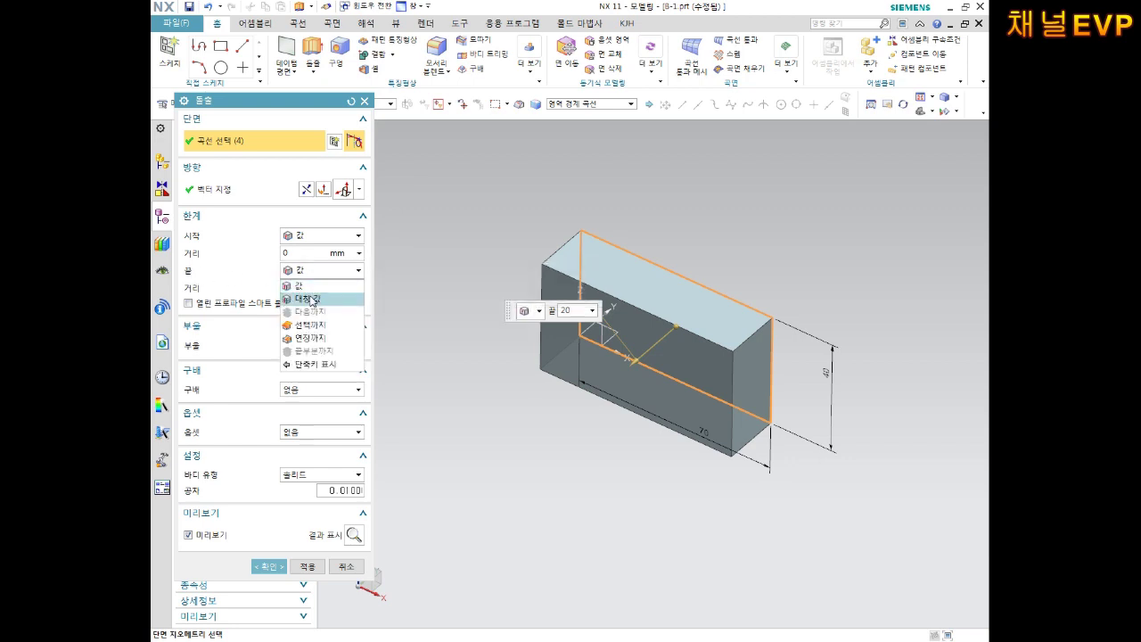
click(311, 302)
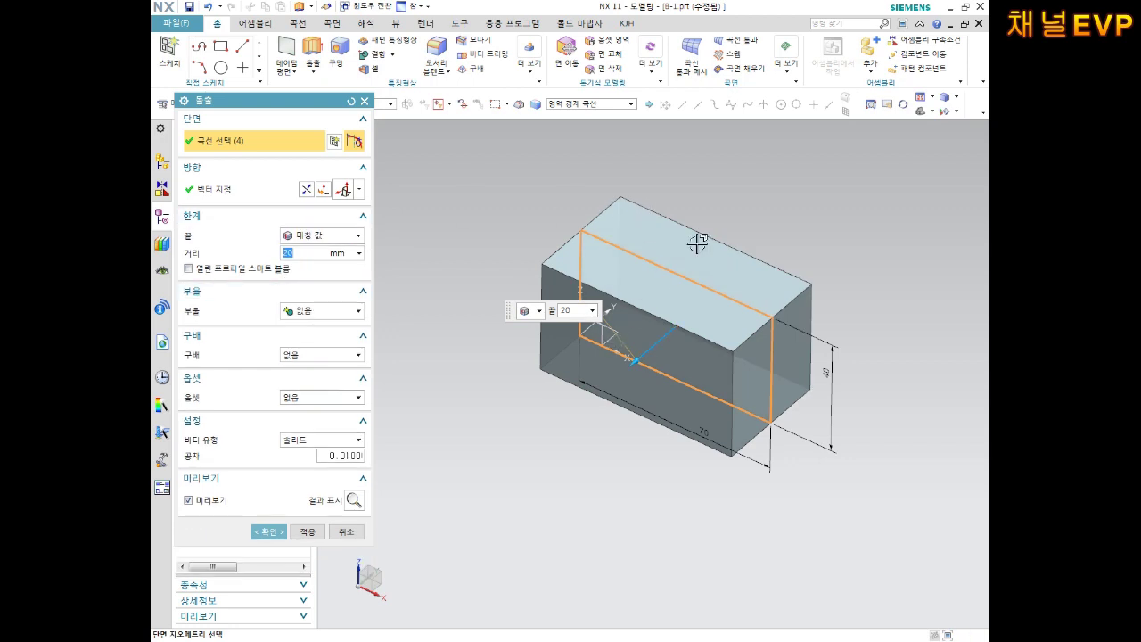
mouse_move(862, 285)
middle_down()
mouse_move(836, 283)
mouse_move(810, 301)
mouse_move(831, 309)
mouse_move(821, 313)
mouse_move(785, 308)
middle_up()
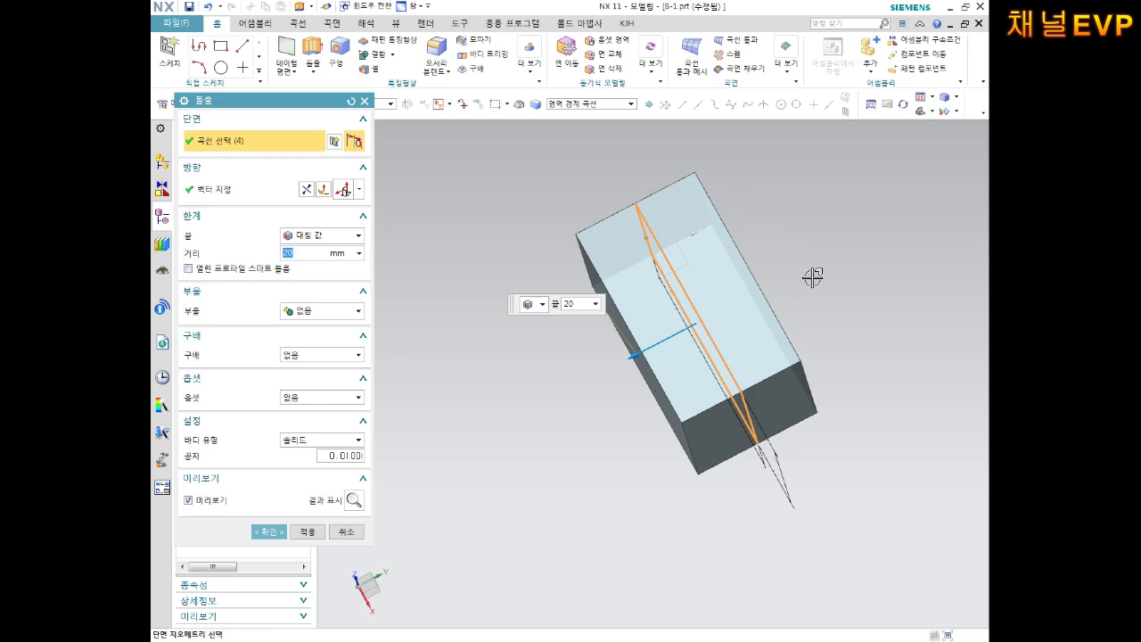
mouse_move(895, 317)
middle_down()
mouse_move(901, 238)
mouse_move(868, 257)
mouse_move(892, 258)
mouse_move(912, 286)
middle_up()
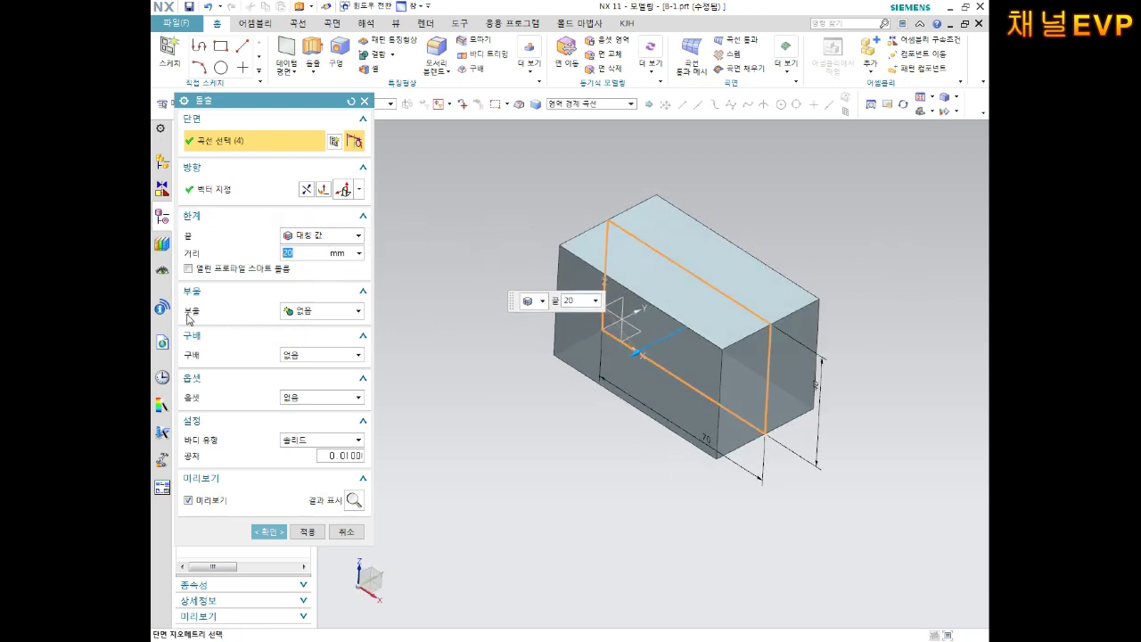
click(263, 533)
mouse_move(642, 461)
middle_down()
mouse_move(589, 449)
mouse_move(660, 456)
middle_up()
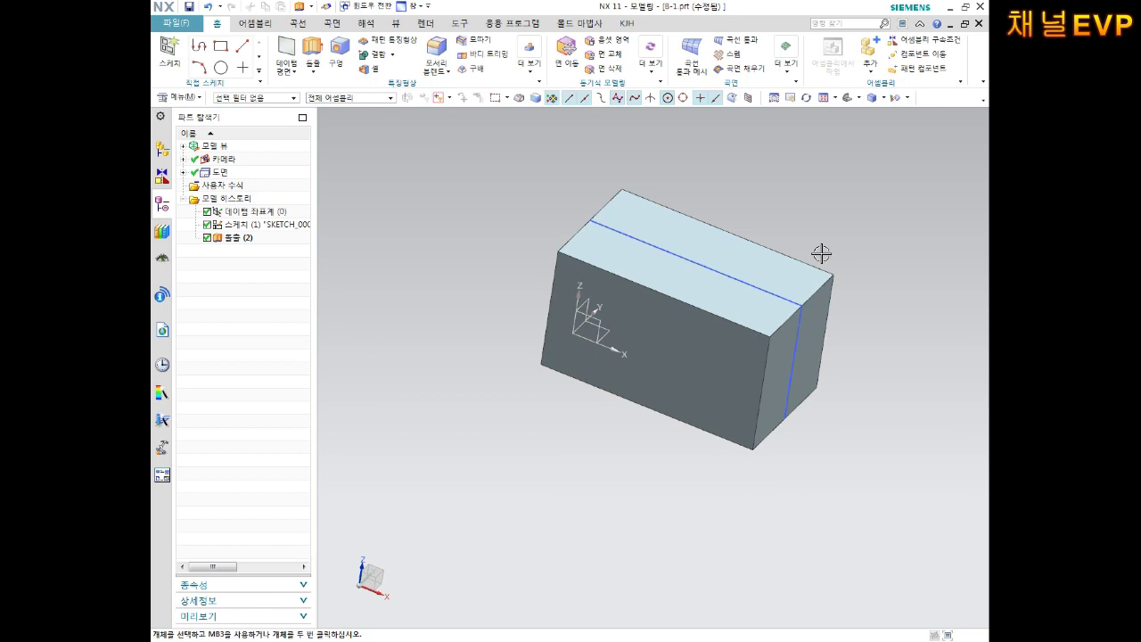
Undo the symmetric extrusion and start a new Extrude on the sketch rectangle, previewing 0 to 20 mm
mouse_move(802, 291)
middle_down()
mouse_move(685, 406)
mouse_move(807, 259)
middle_up()
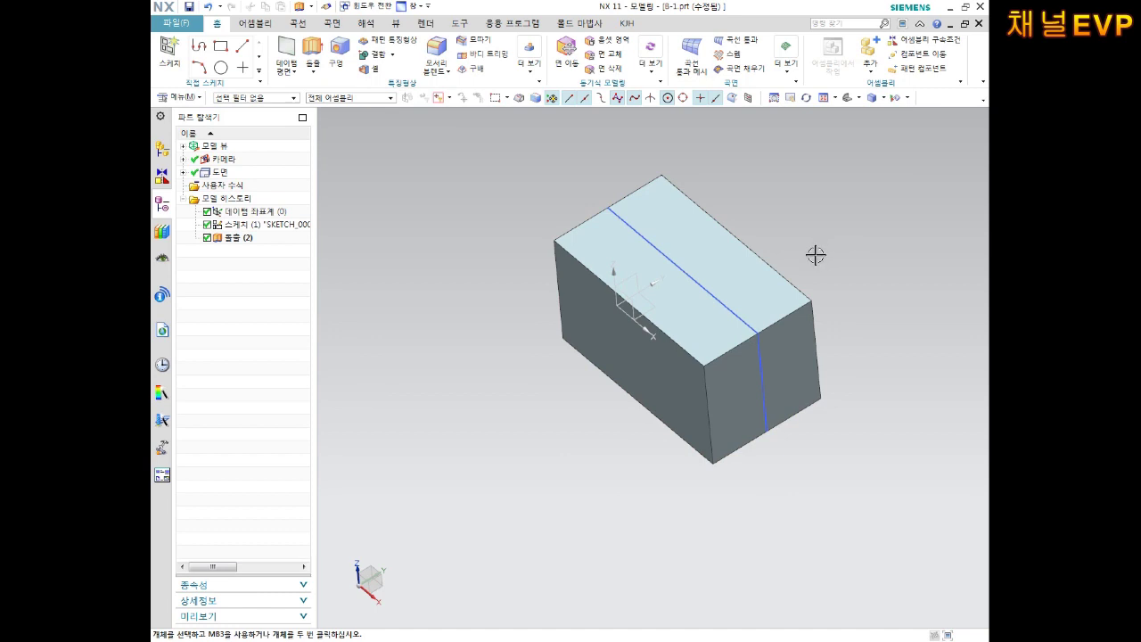
key(ctrl+z)
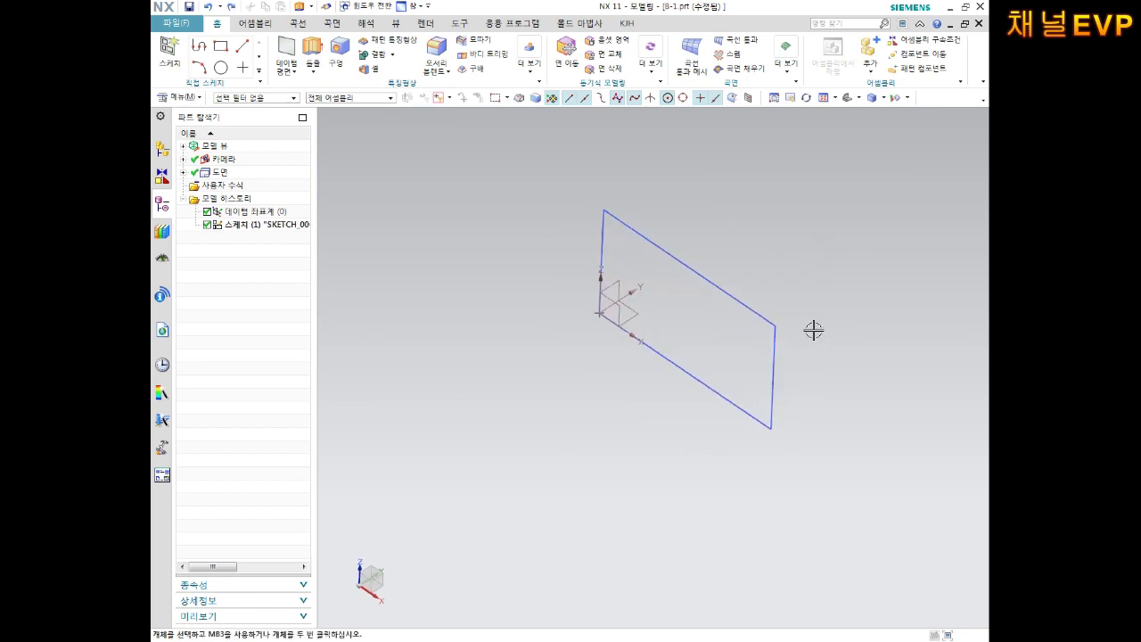
click(312, 47)
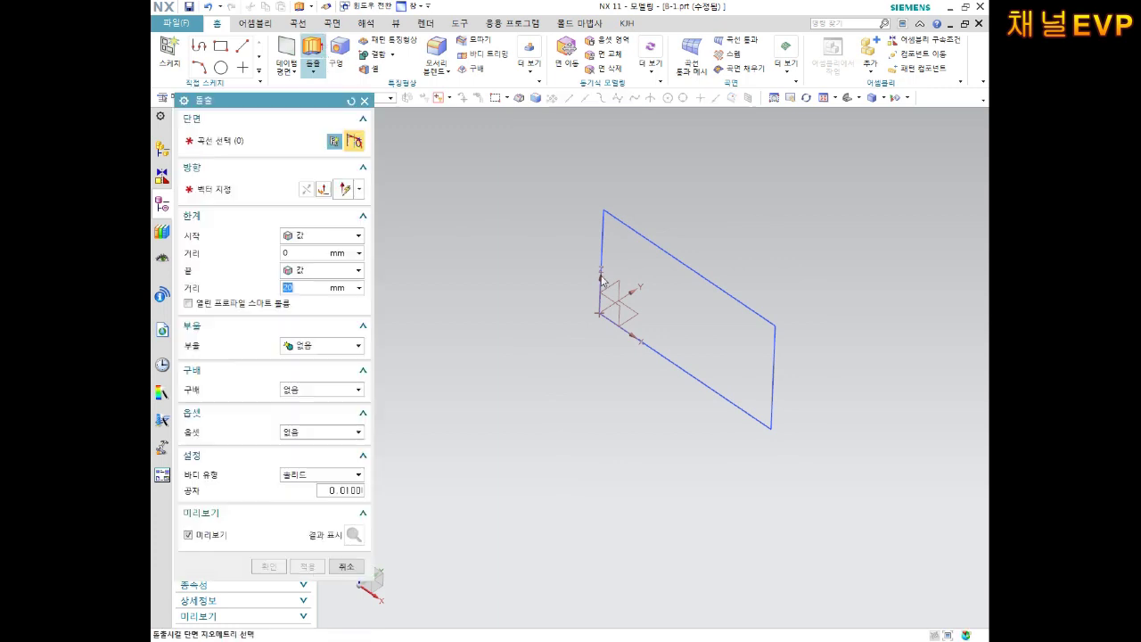
click(688, 269)
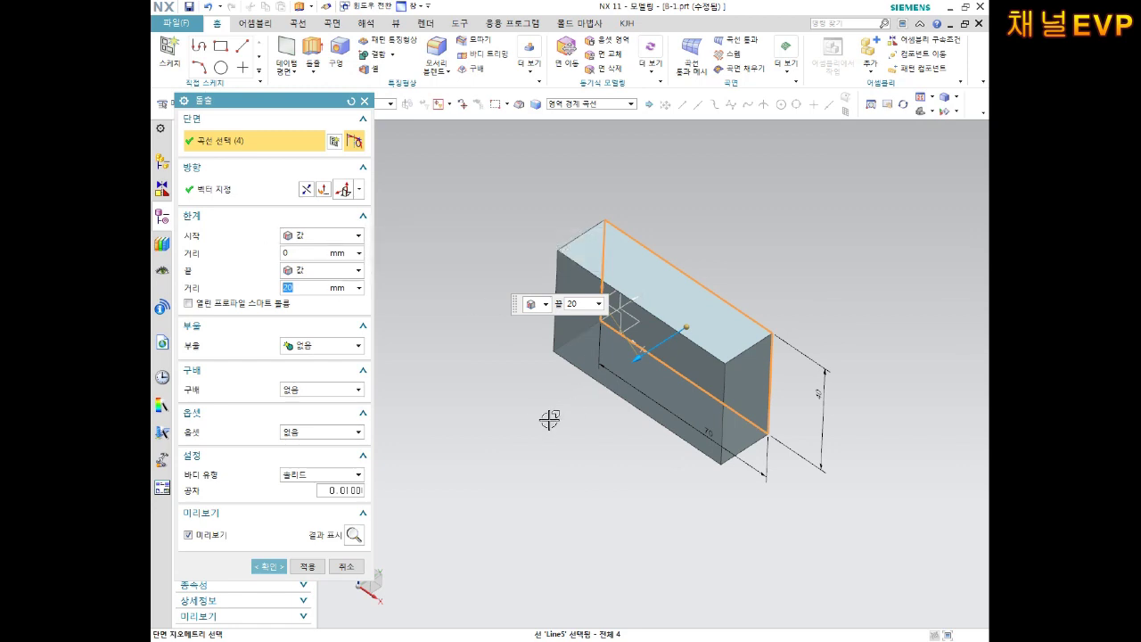
middle_drag(550, 419, 500, 401)
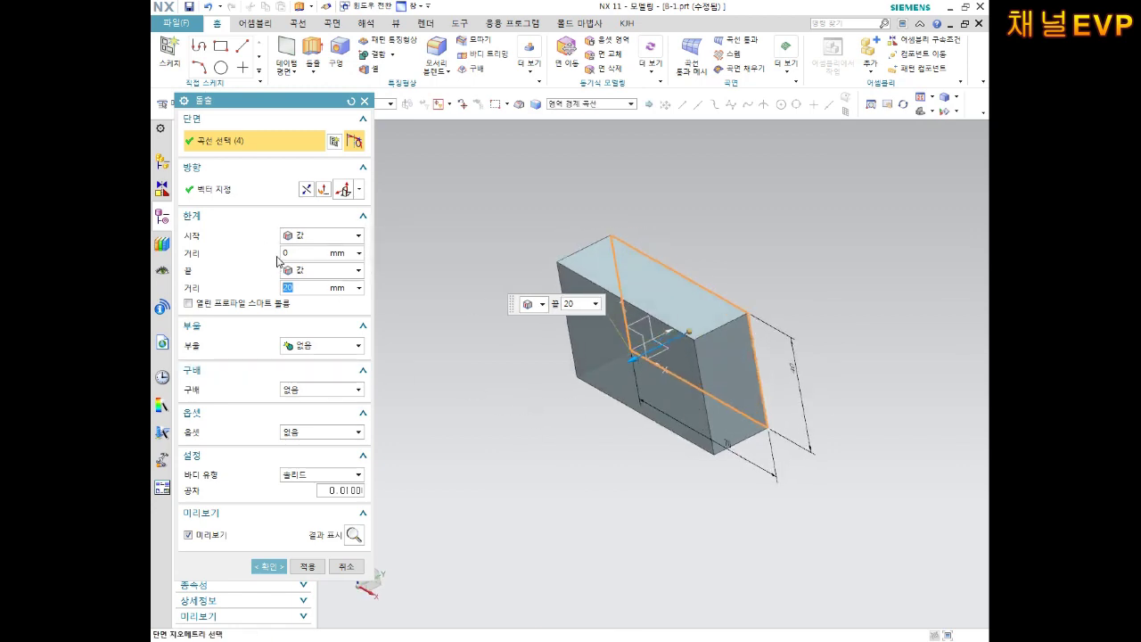
middle_drag(589, 479, 576, 441)
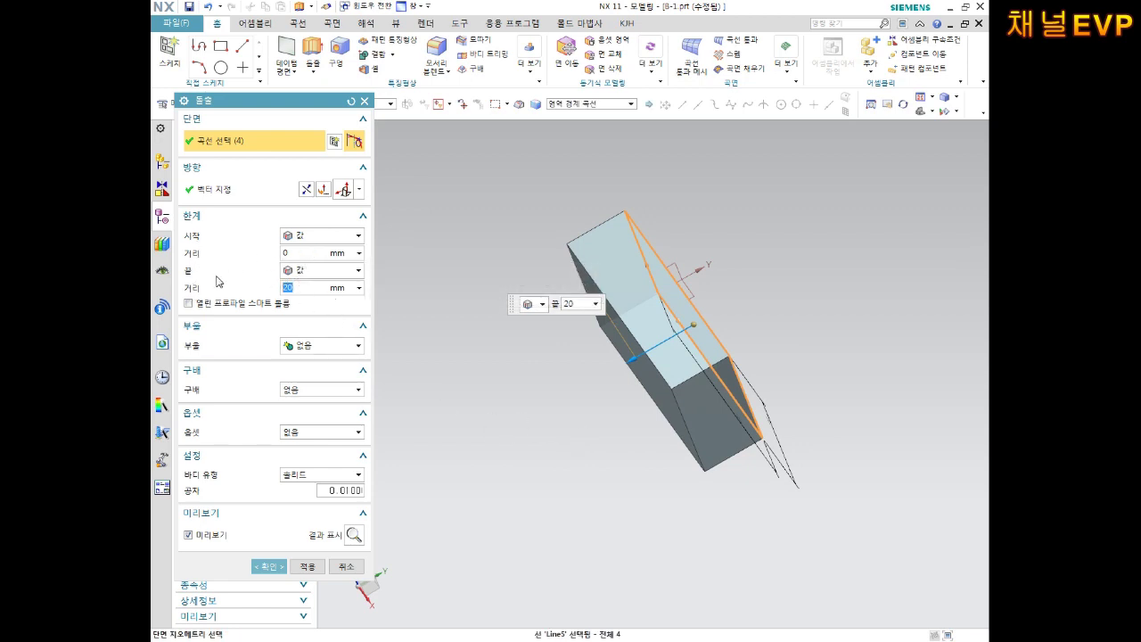
Try a start distance of -20 and an end distance of 10, checking the block from the side
click(306, 254)
text(-2)
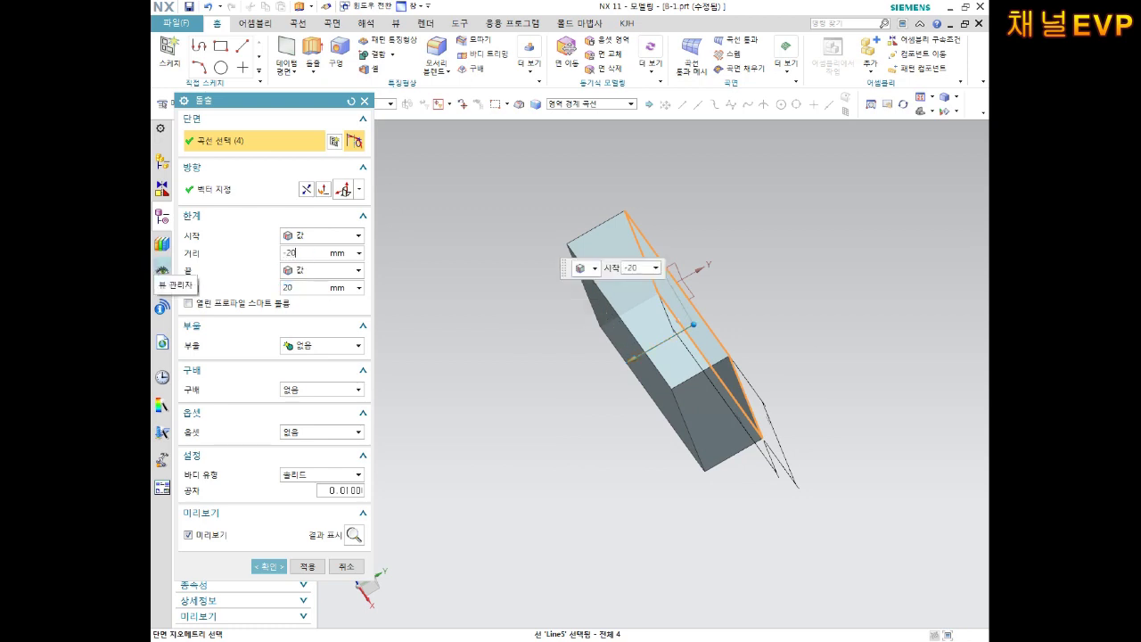
key(Return)
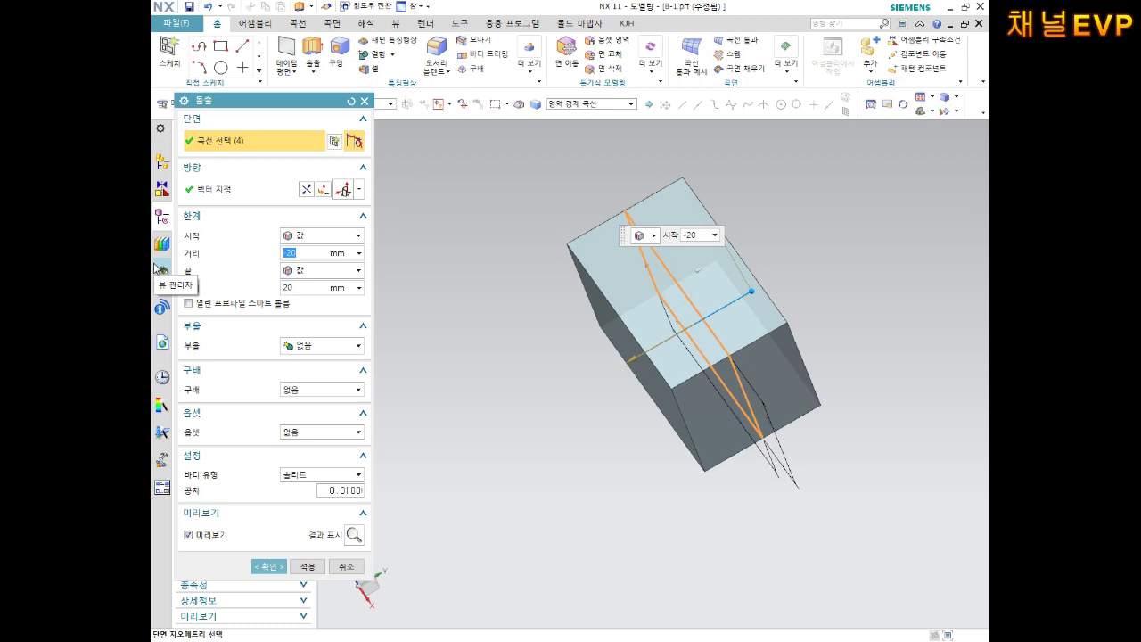
mouse_move(484, 408)
middle_down()
mouse_move(526, 389)
mouse_move(514, 408)
middle_up()
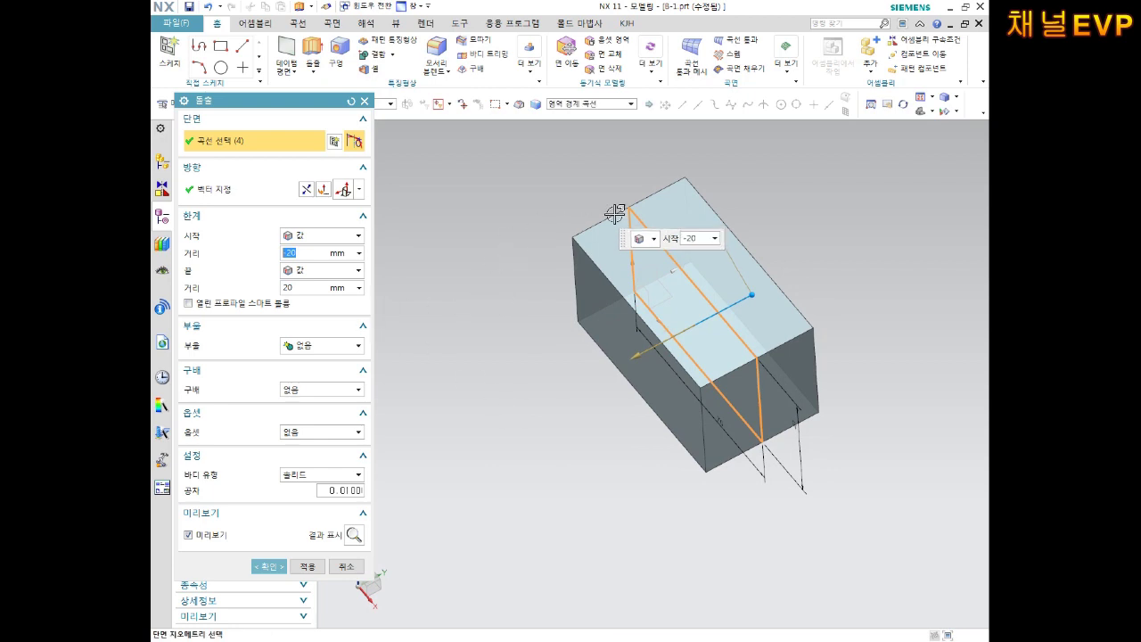
scroll(626, 214, up, 1)
click(298, 287)
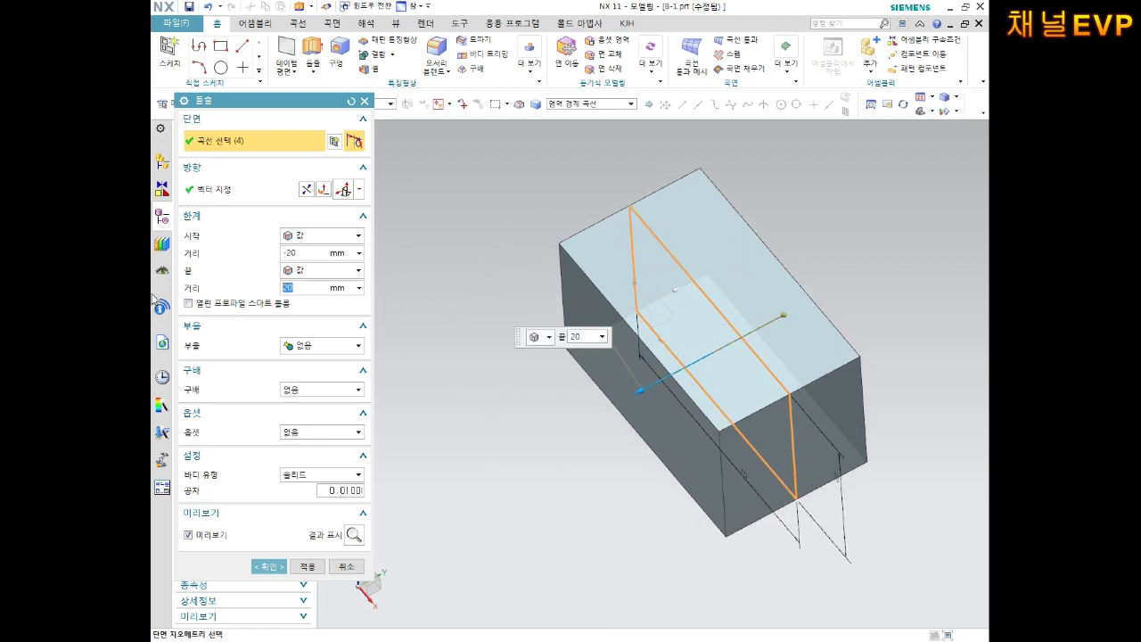
text(10)
key(Return)
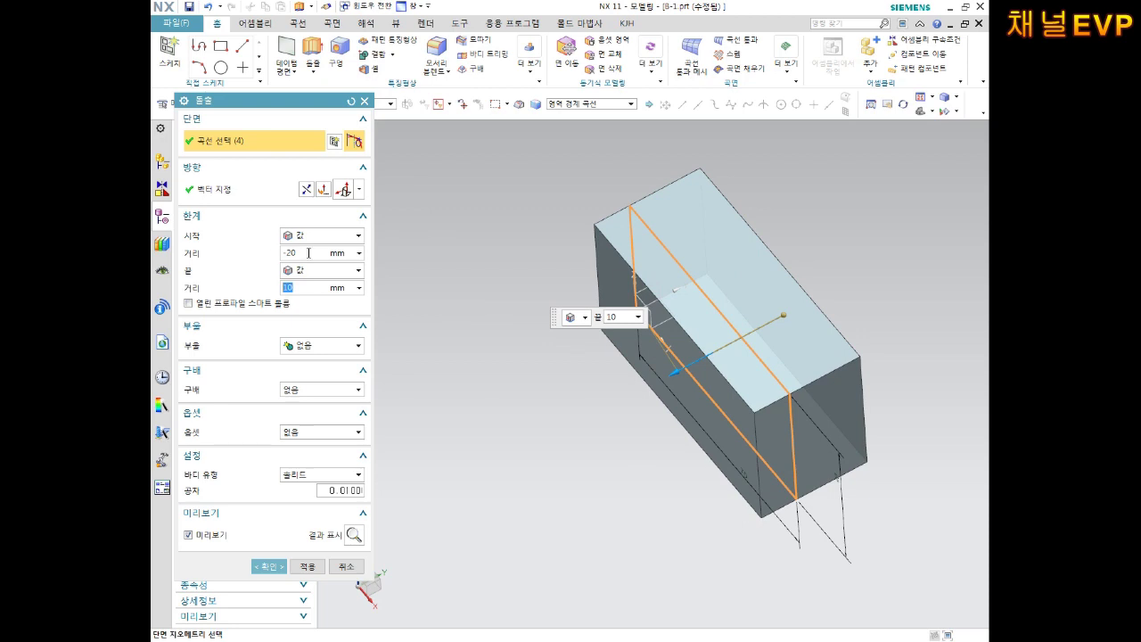
Correct the extrusion limits to start -20 mm and end 20 mm, and confirm the extrude
click(309, 253)
key(BackSpace)
key(BackSpace)
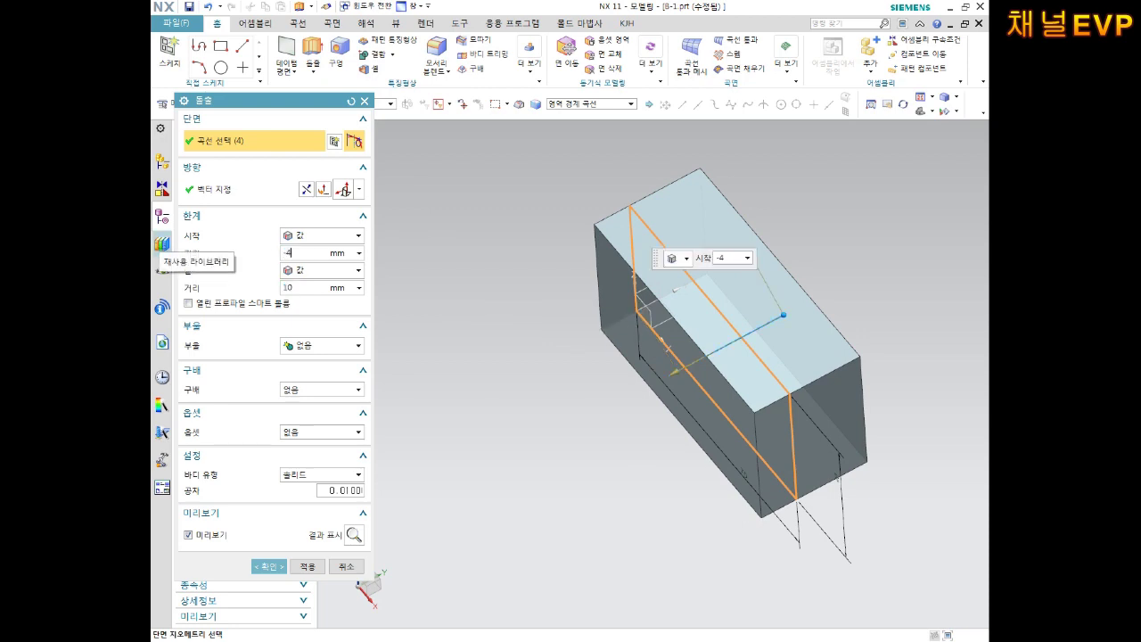
text(0)
key(Return)
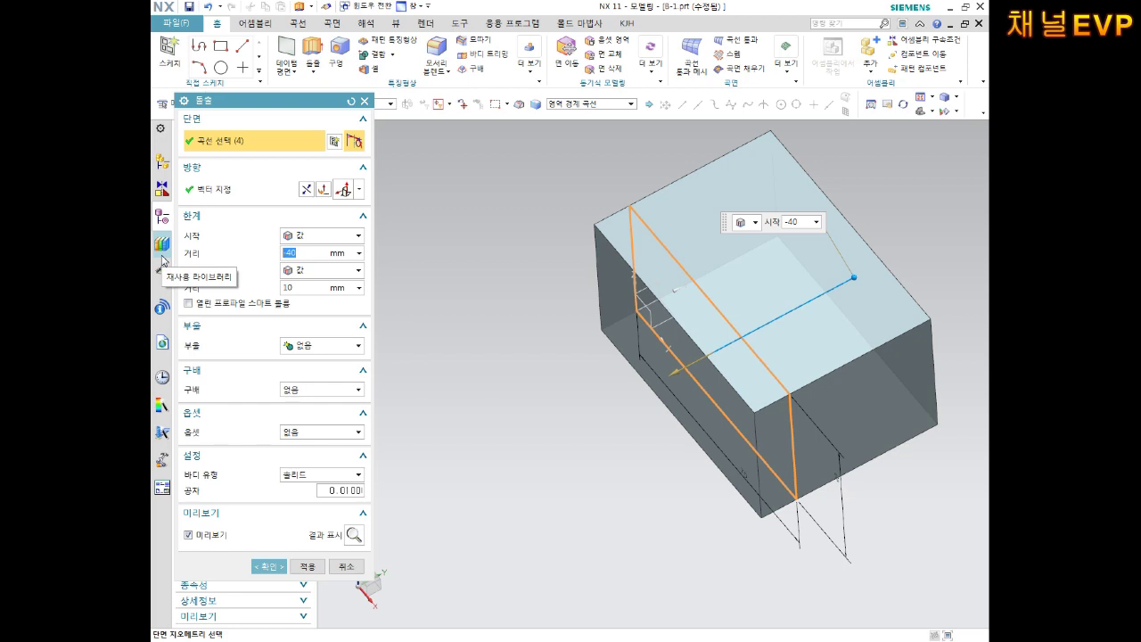
text(0)
key(Return)
key(Tab)
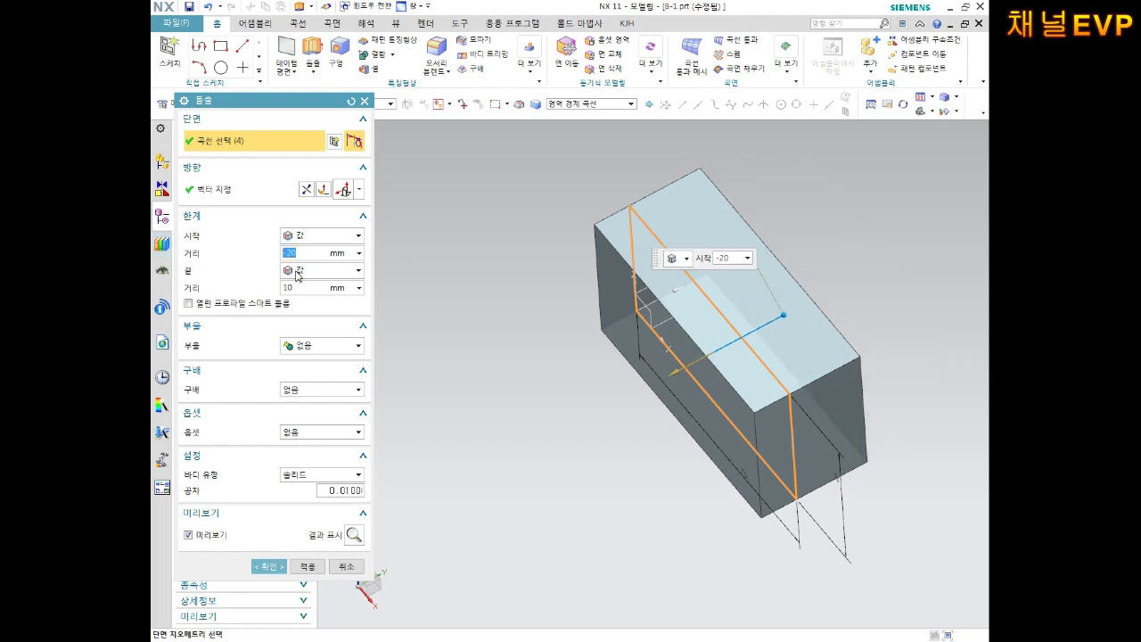
key(Tab)
text(20)
key(Return)
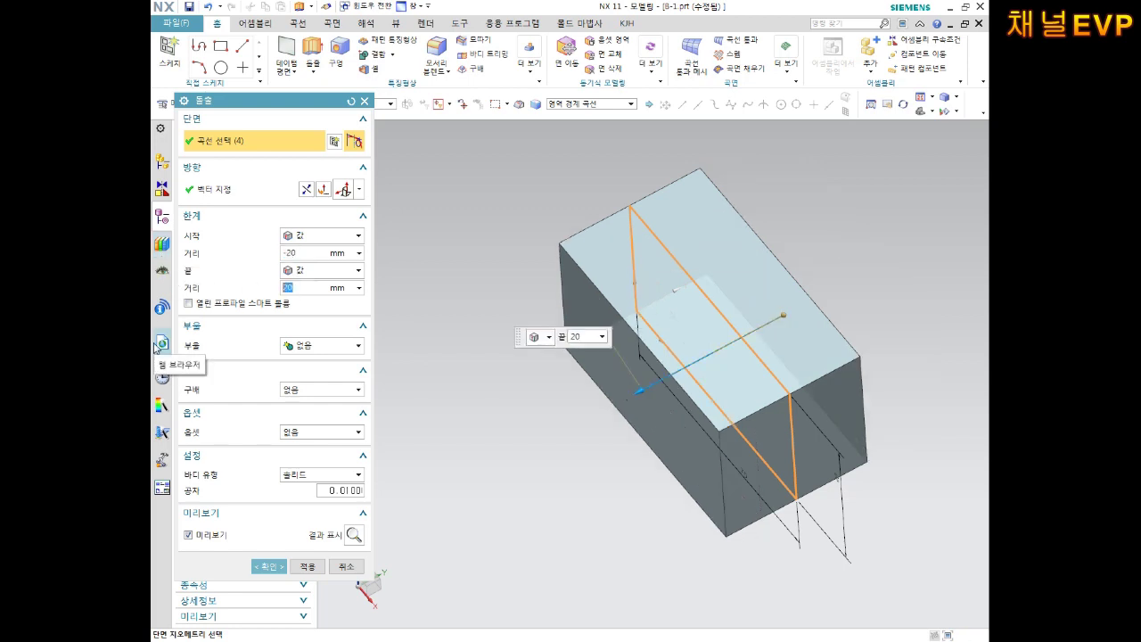
click(268, 567)
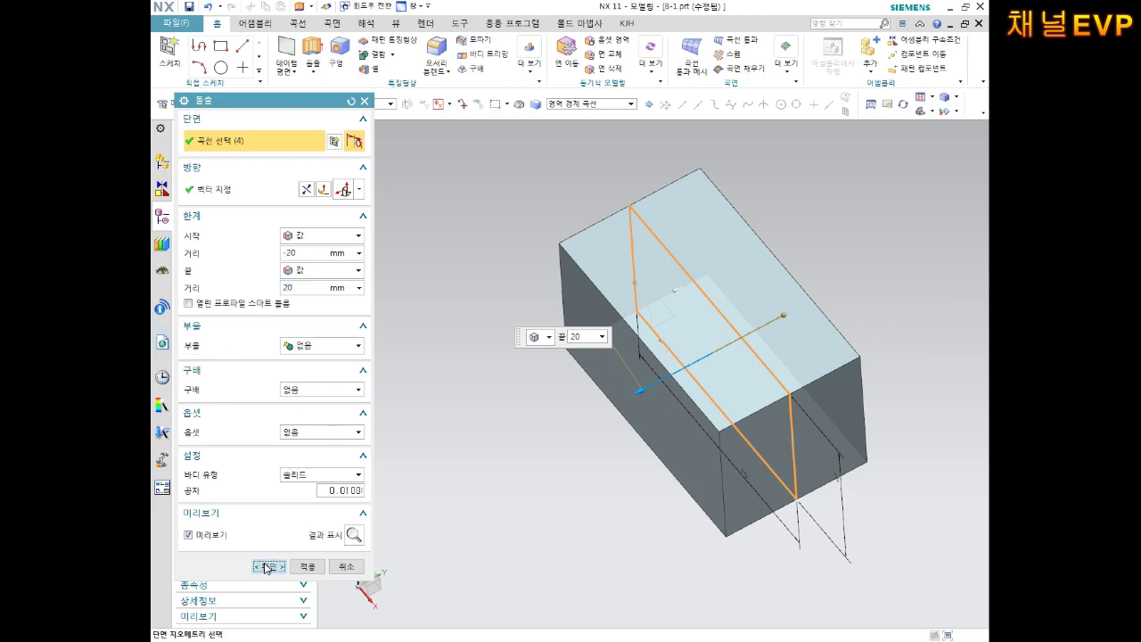
middle_drag(535, 552, 527, 493)
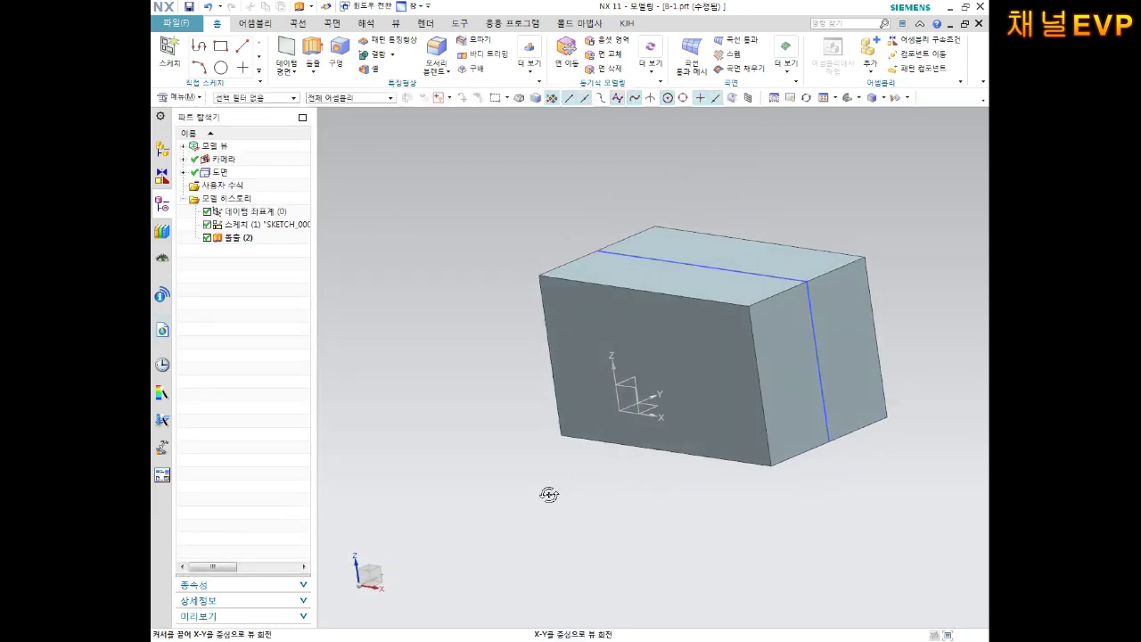
Inspect the finished block from several angles, starting from a fitted trimetric view
middle_drag(526, 493, 740, 438)
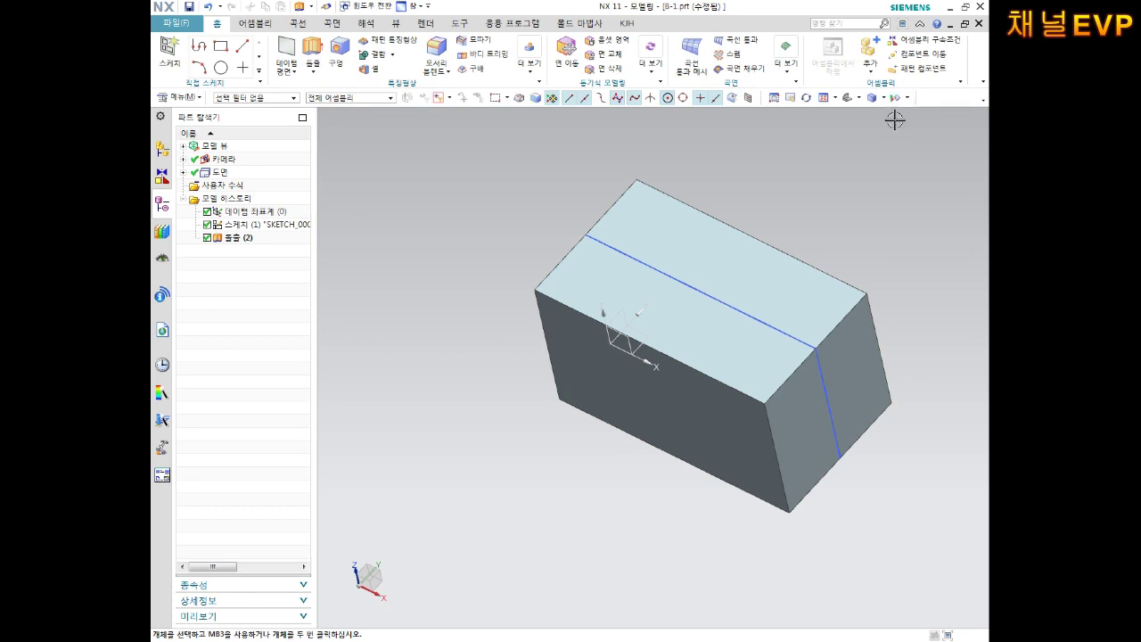
click(848, 104)
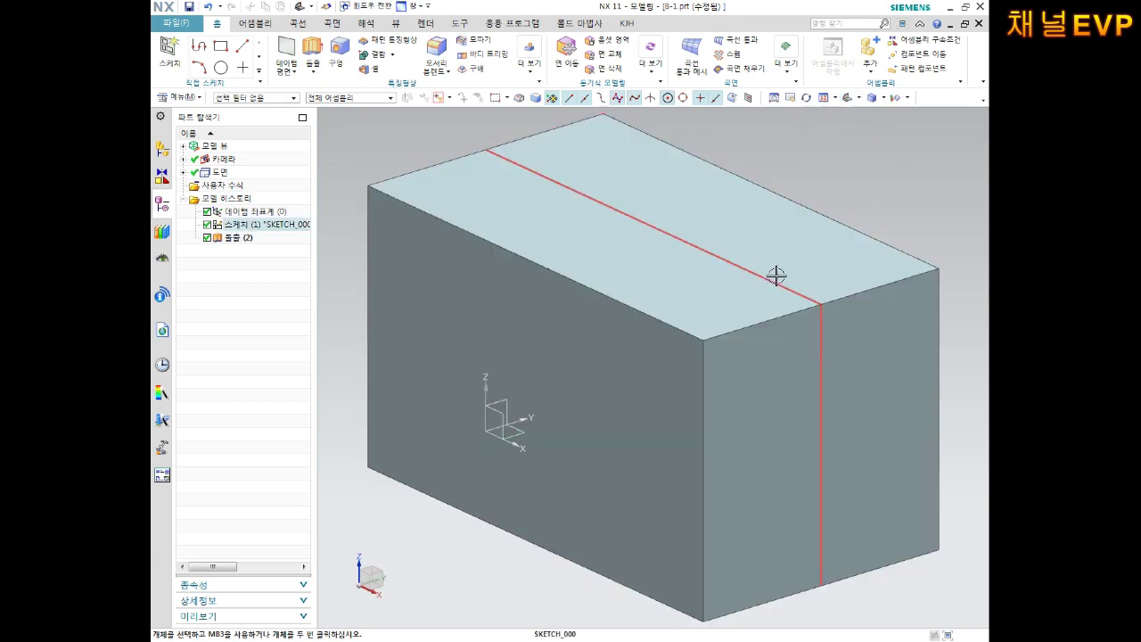
scroll(781, 261, down, 3)
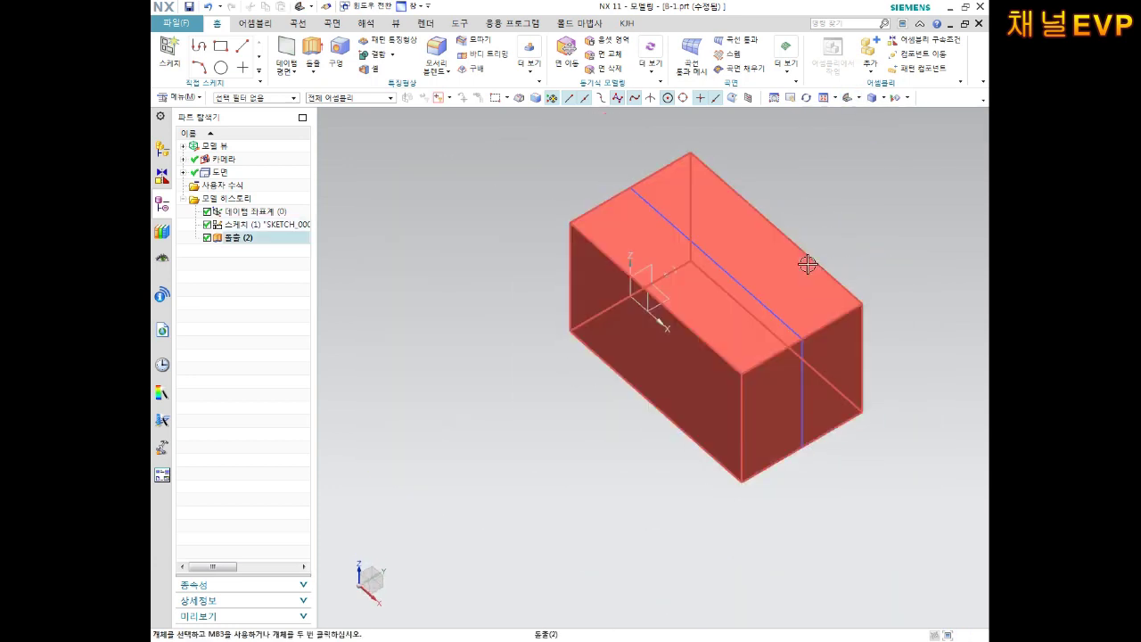
scroll(826, 214, up, 3)
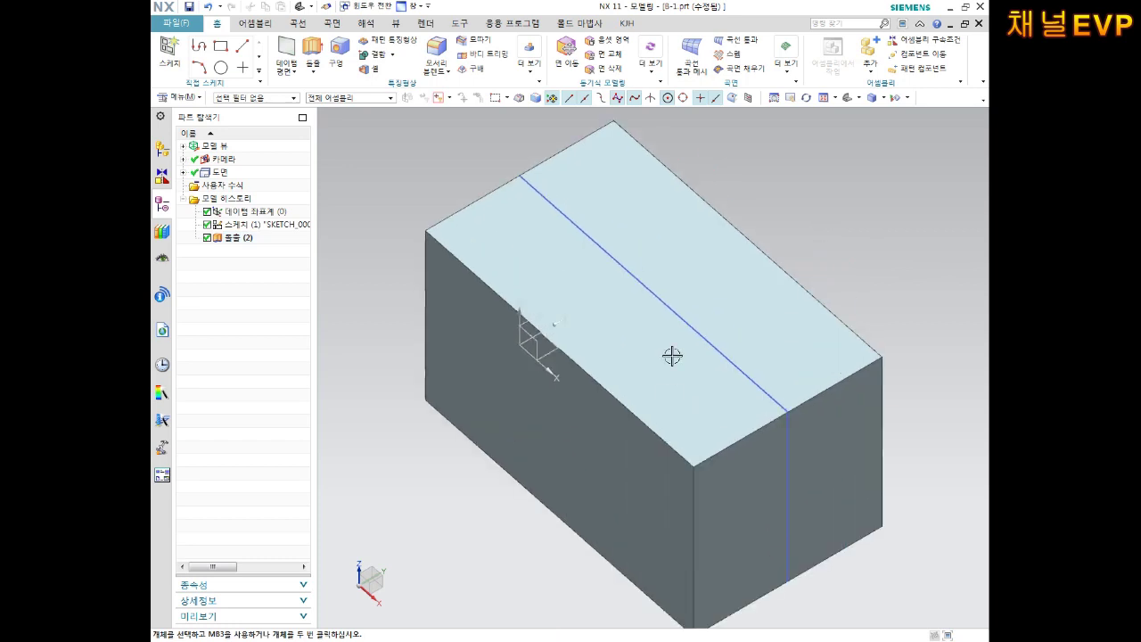
mouse_move(808, 277)
middle_down()
mouse_move(850, 224)
mouse_move(827, 253)
mouse_move(805, 232)
middle_up()
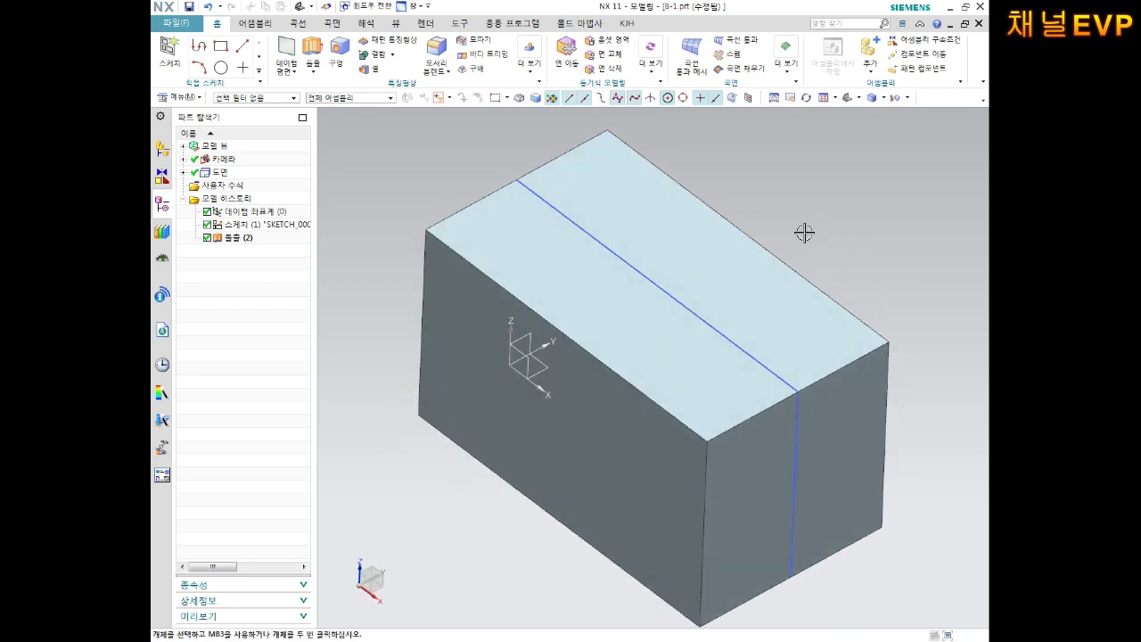
middle_drag(831, 229, 816, 213)
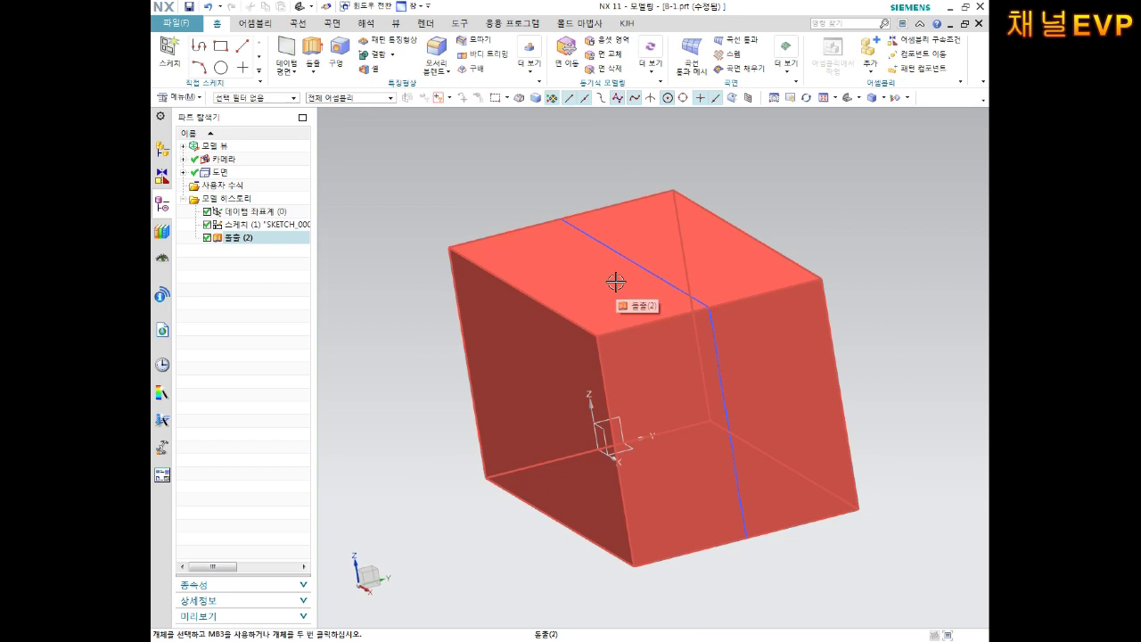
middle_drag(488, 188, 499, 199)
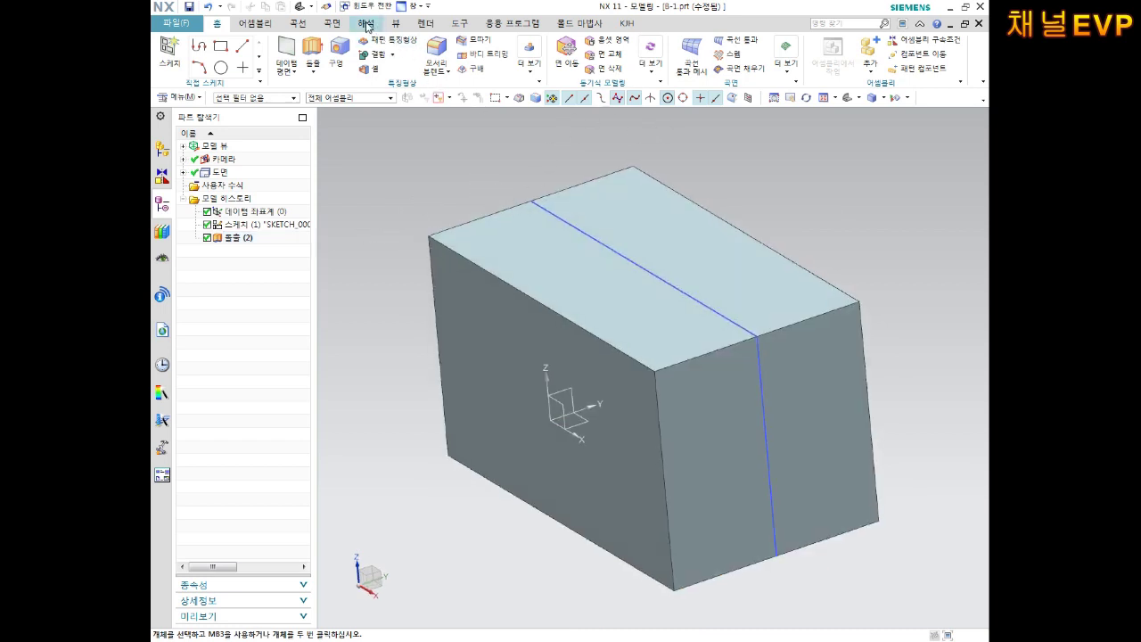
Switch the ribbon through to the Analysis tab to reach the measurement commands
click(256, 23)
click(298, 23)
click(331, 23)
click(366, 23)
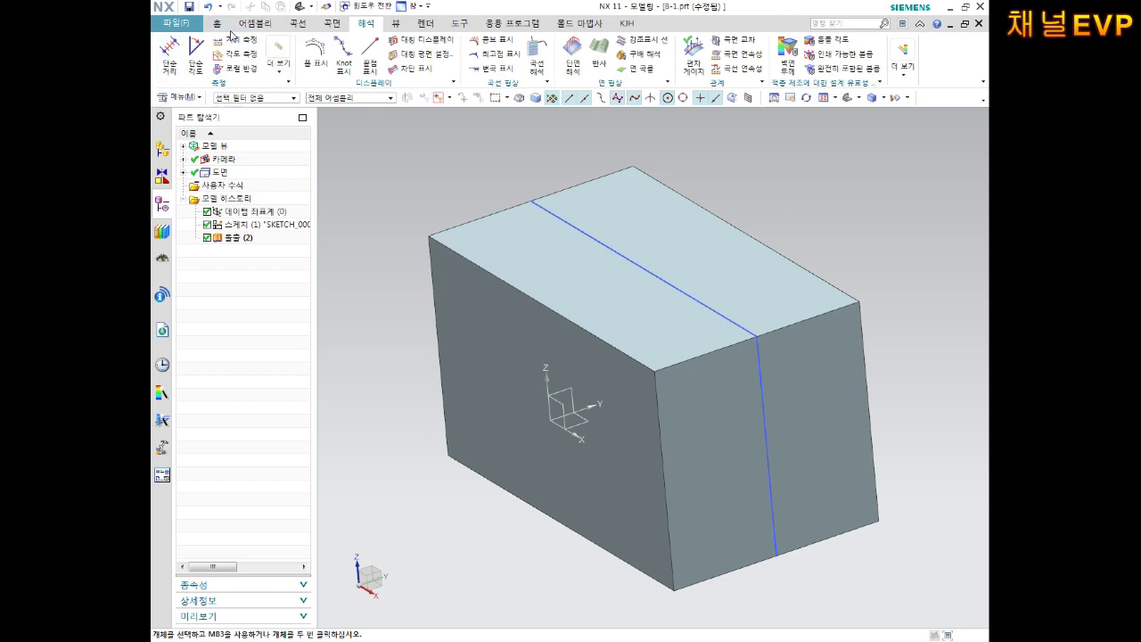
Use Simple Distance between the front and back faces to measure and store the 40 mm depth
click(169, 51)
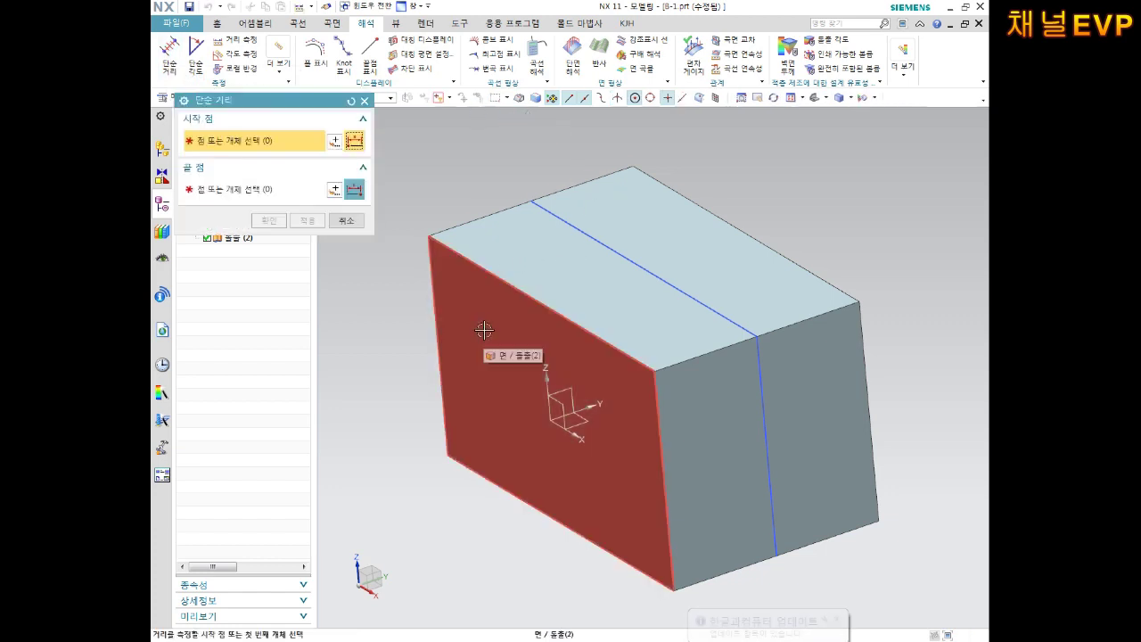
click(482, 332)
mouse_move(809, 220)
middle_down()
mouse_move(759, 229)
mouse_move(730, 208)
middle_up()
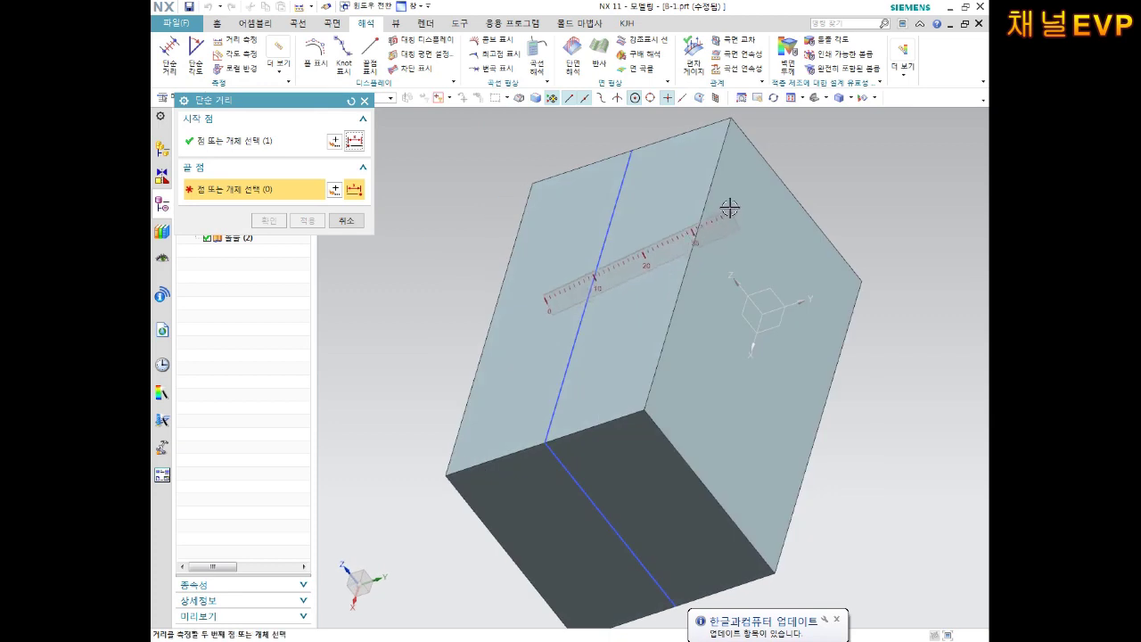
click(733, 202)
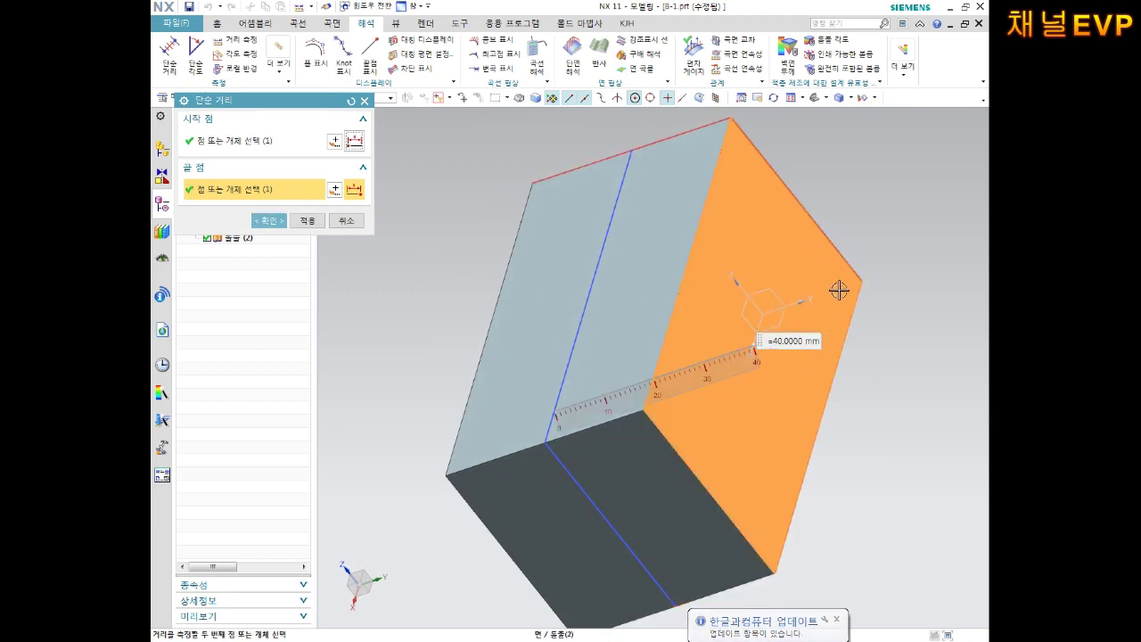
middle_drag(861, 412, 916, 365)
key(Home)
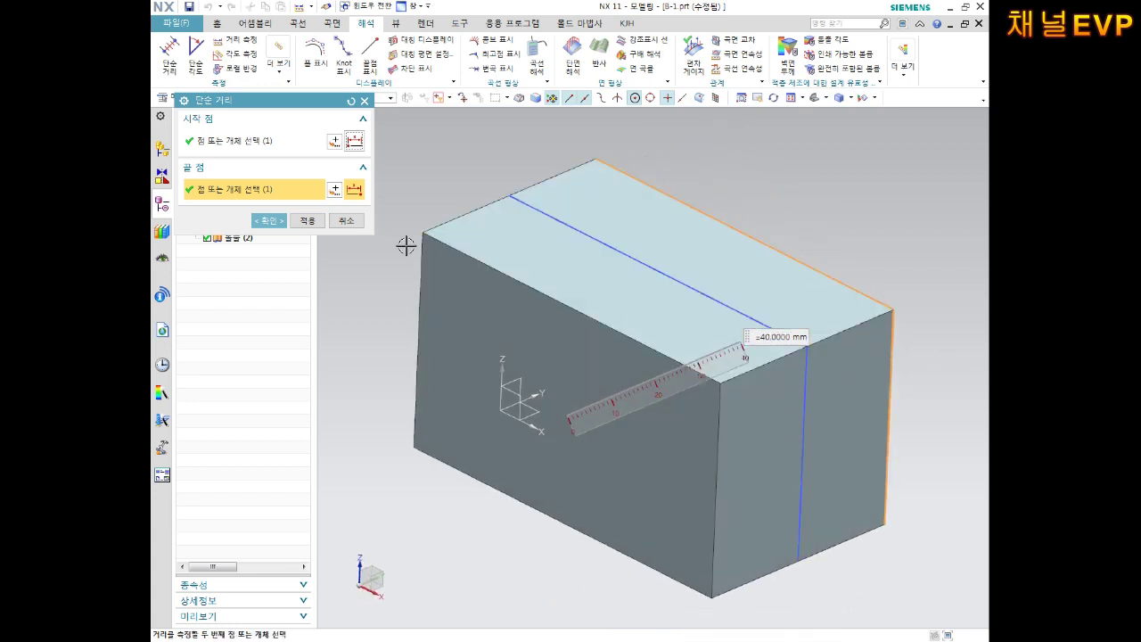
middle_click(348, 239)
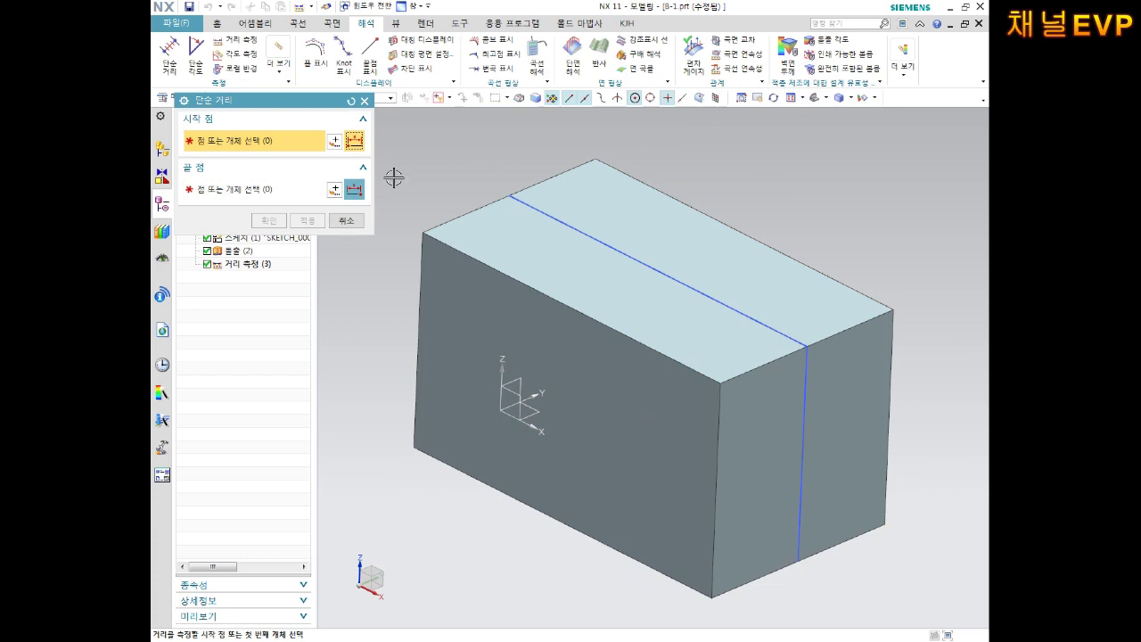
Measure and store the 70 mm length between the block's two end faces
click(759, 402)
middle_drag(601, 224, 528, 296)
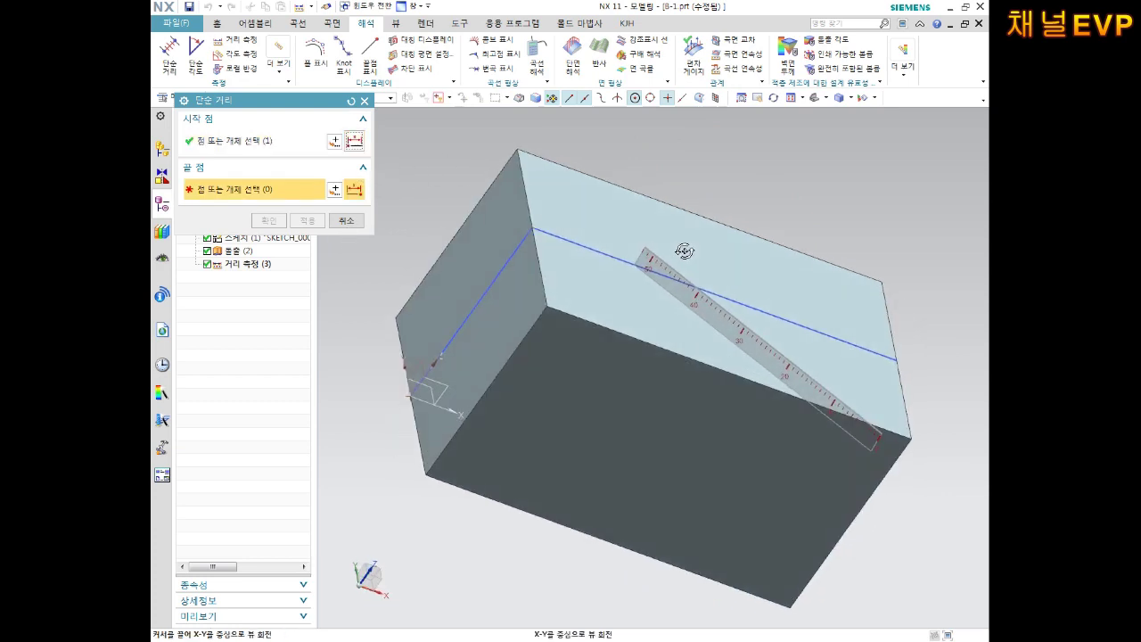
click(528, 296)
middle_drag(746, 217, 701, 193)
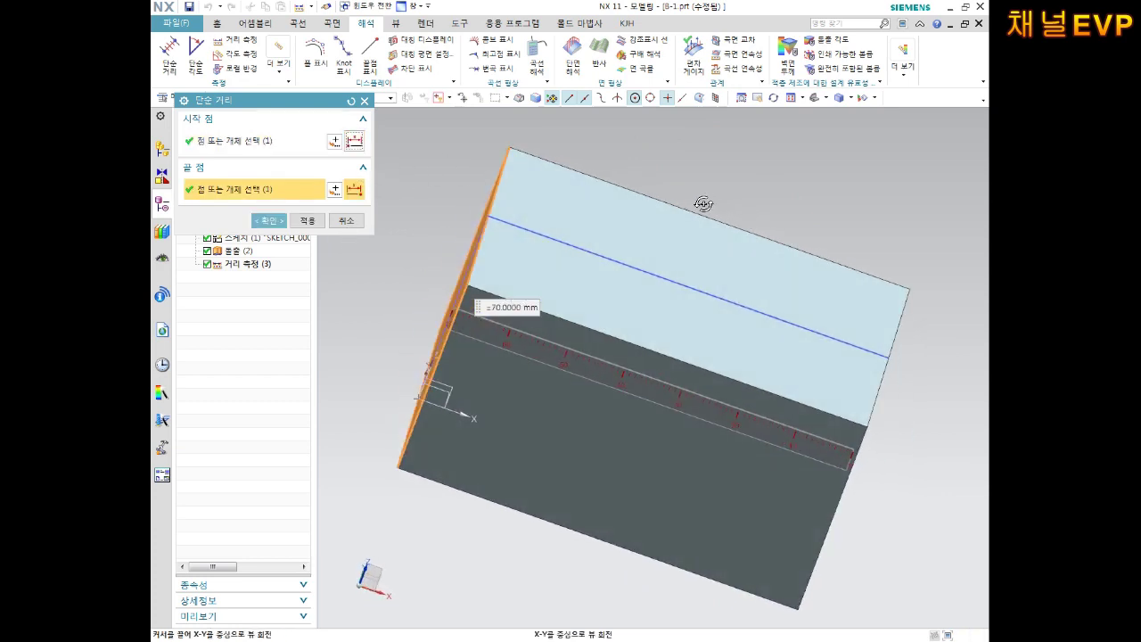
click(307, 220)
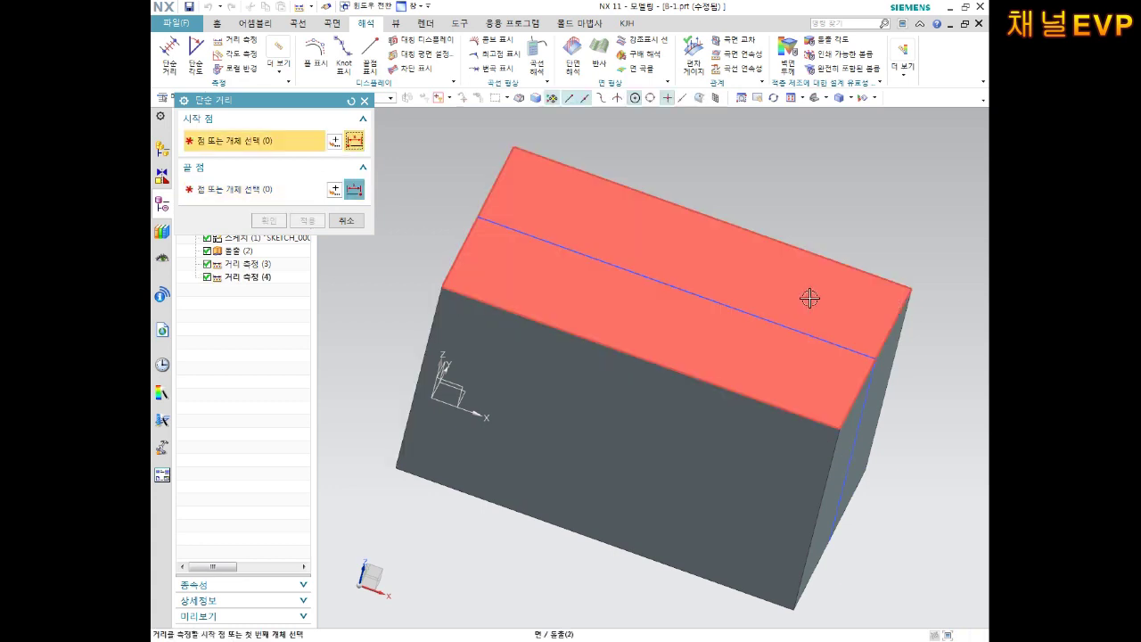
Measure and store the 40 mm height to the bottom face, then close the measurement tool
middle_drag(904, 489, 901, 412)
click(722, 424)
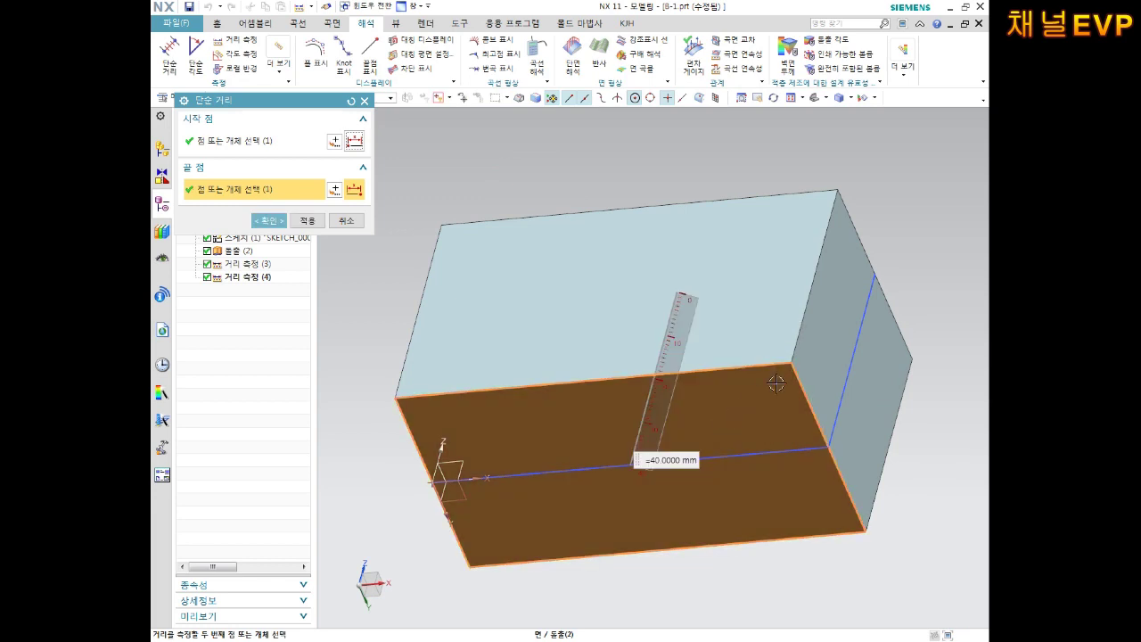
middle_drag(902, 295, 892, 401)
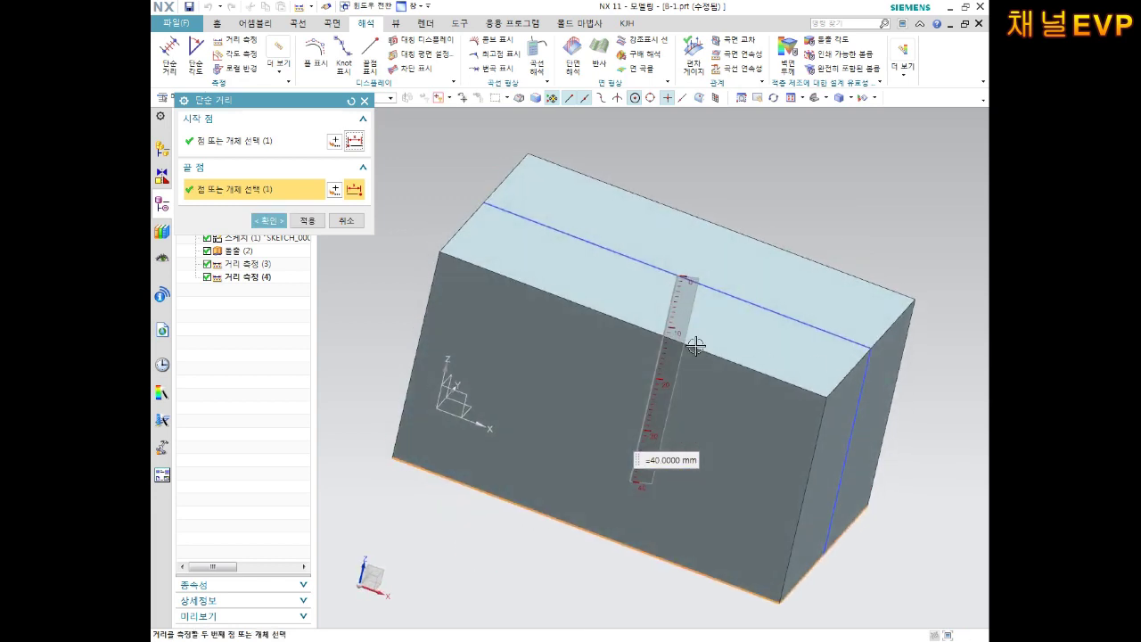
click(306, 221)
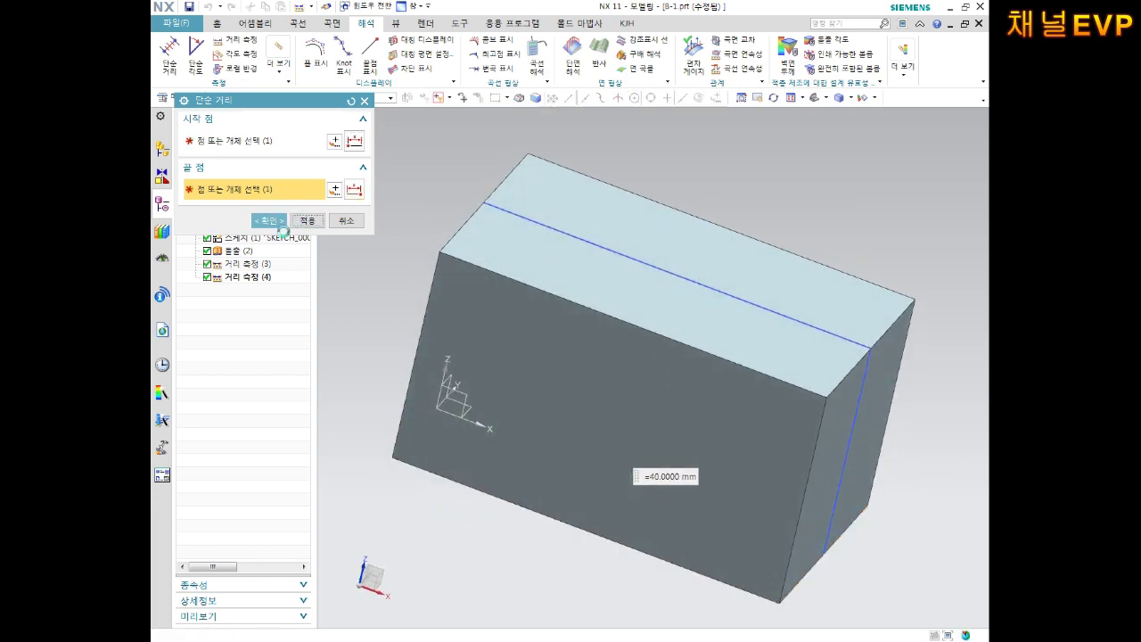
click(346, 221)
mouse_move(818, 258)
middle_down()
mouse_move(772, 234)
mouse_move(823, 234)
middle_up()
click(797, 255)
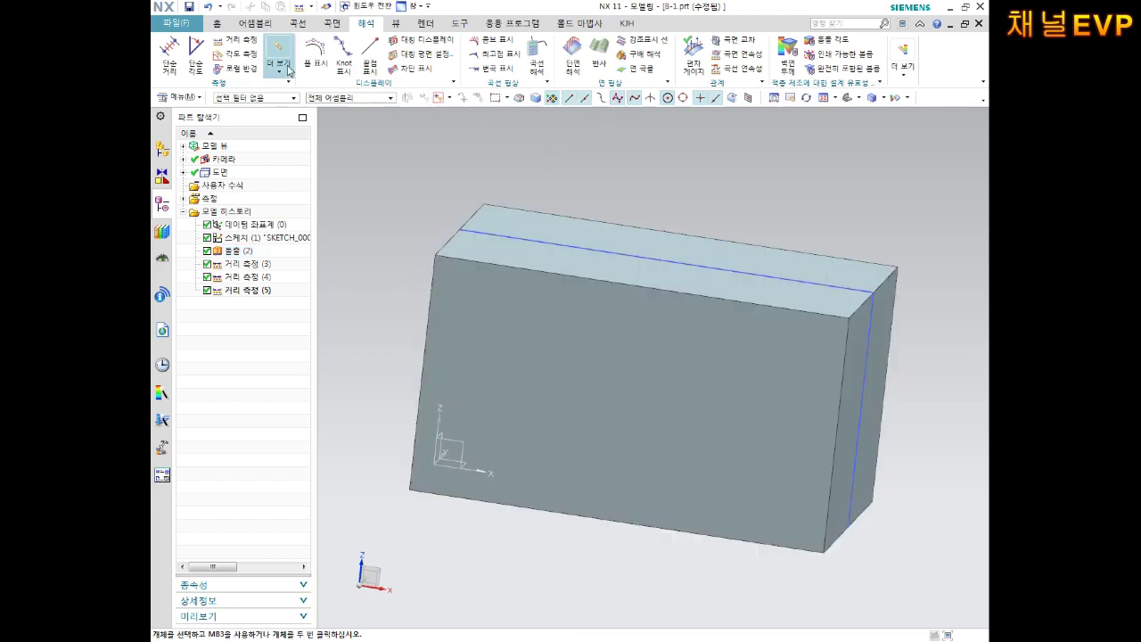
Go back to the Home tab, view the block's top face, and select the sketch line on it
click(219, 27)
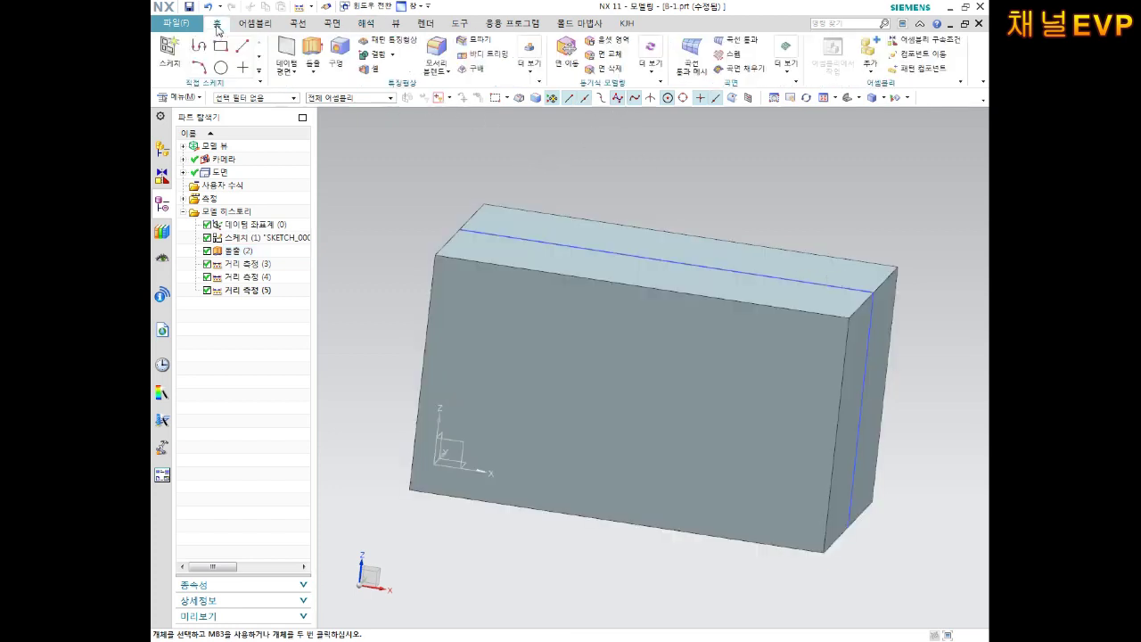
mouse_move(456, 262)
middle_down()
mouse_move(603, 245)
mouse_move(640, 267)
middle_up()
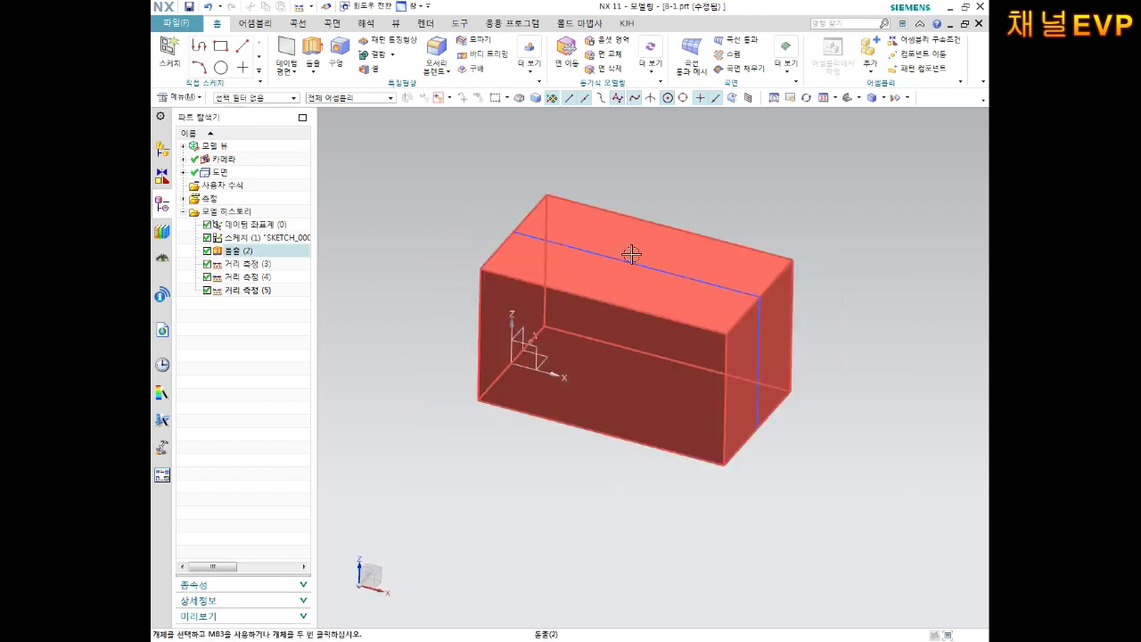
scroll(631, 255, up, 3)
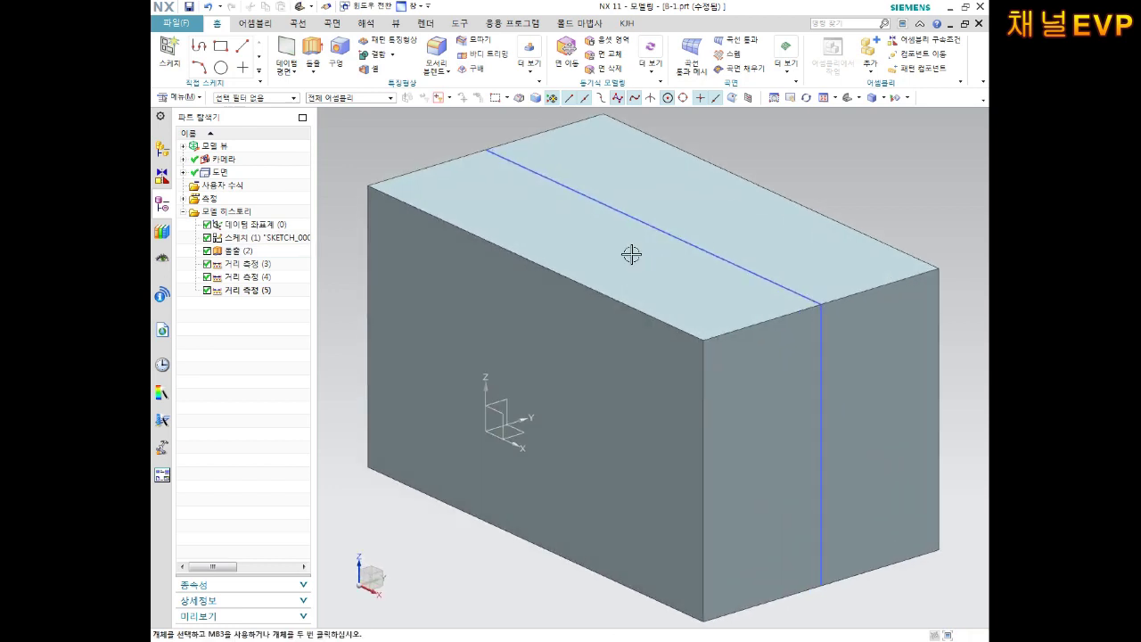
middle_drag(746, 151, 752, 229)
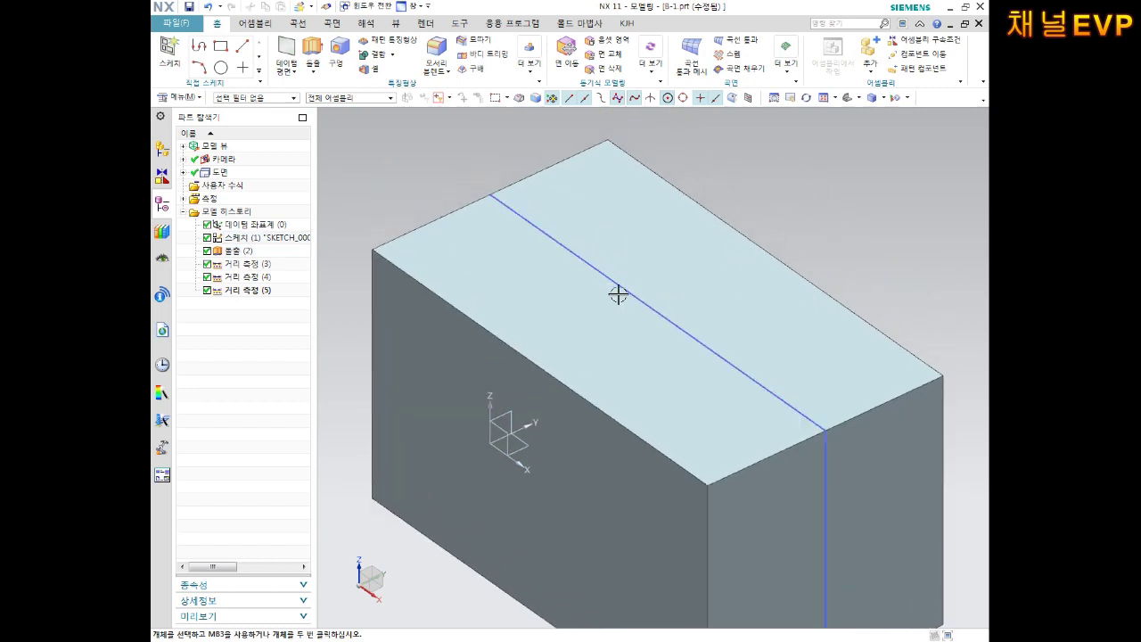
click(589, 268)
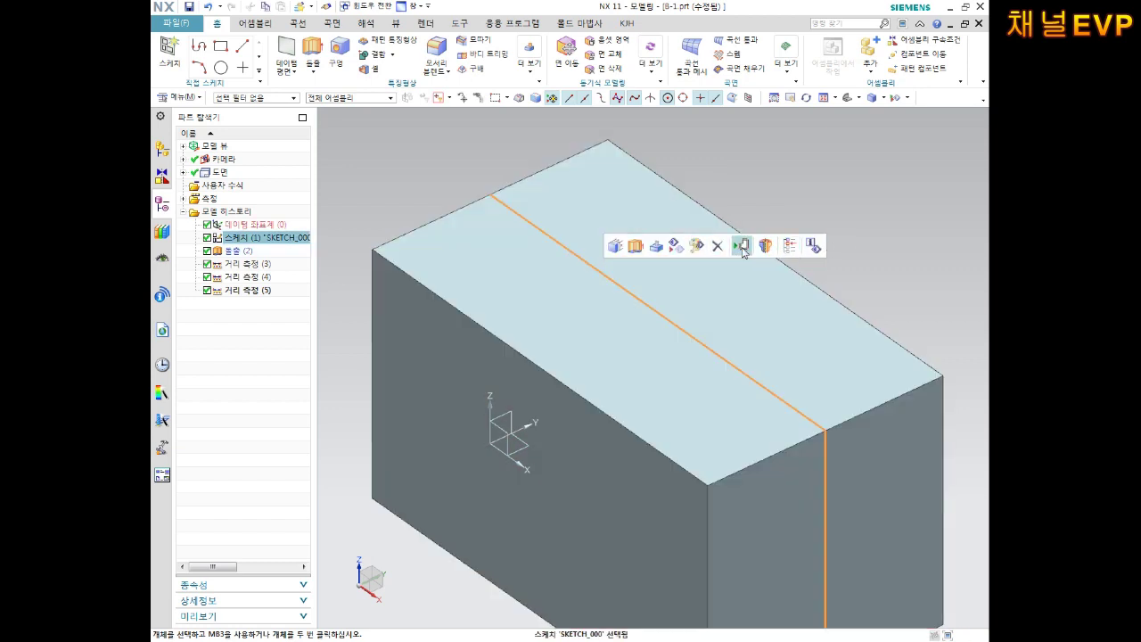
Hide the sketch, then show it again through the Part Navigator's right-click menu
click(678, 253)
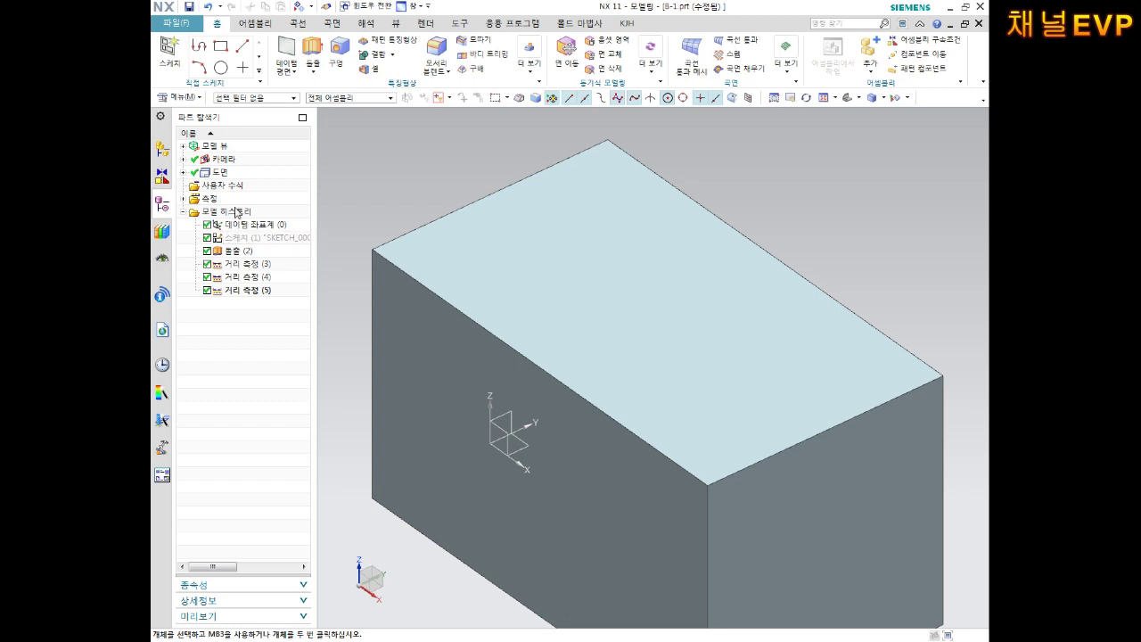
click(236, 238)
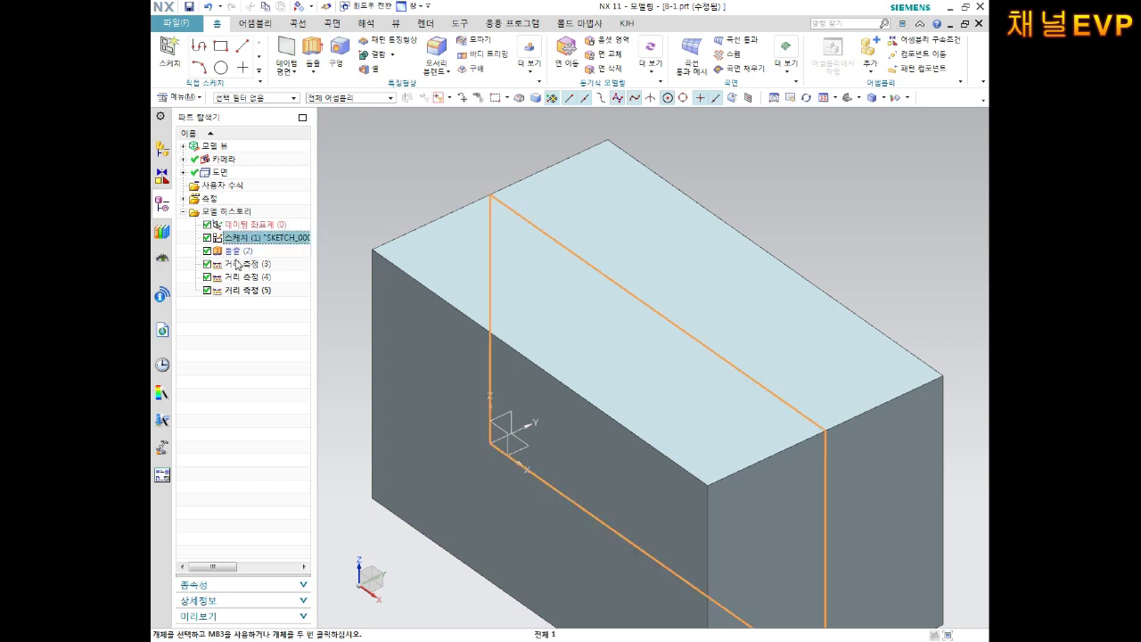
key(Escape)
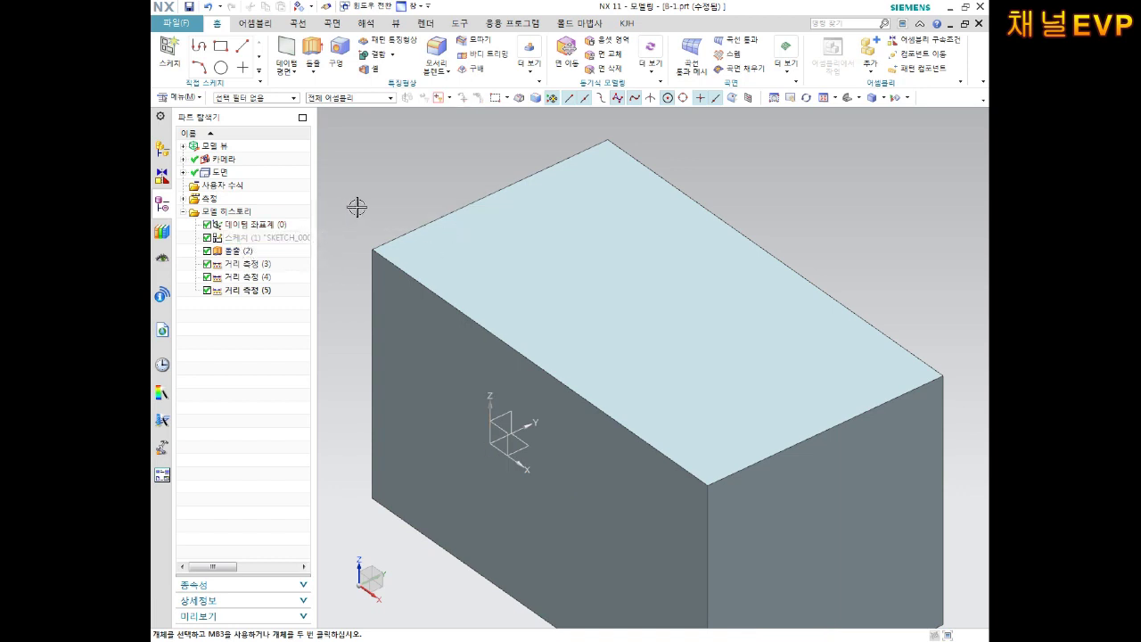
right_click(264, 245)
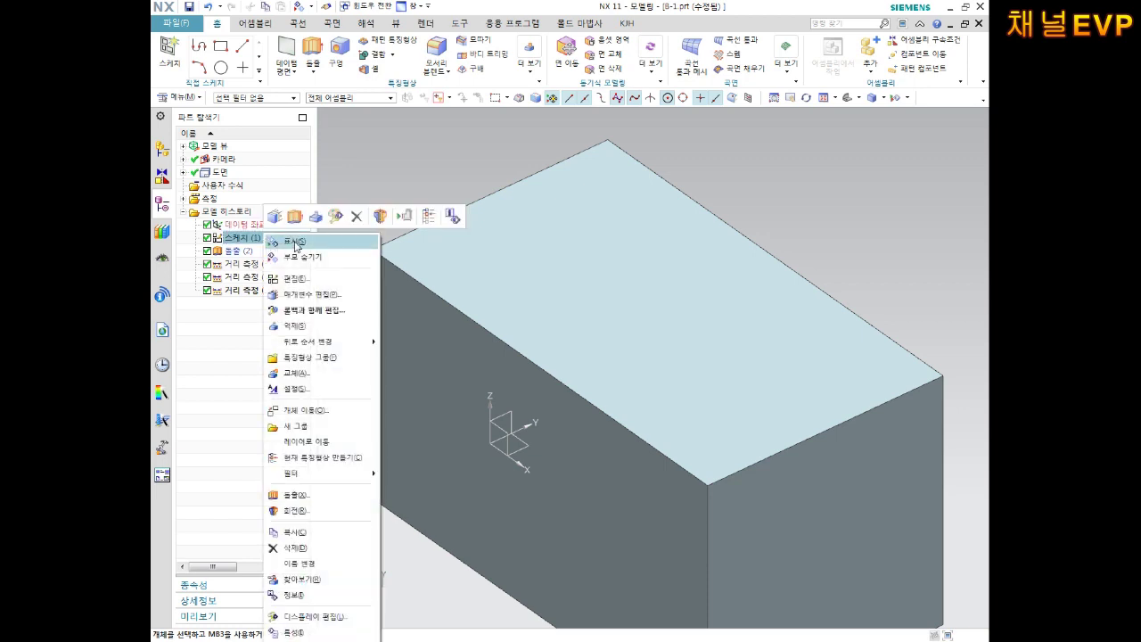
click(395, 174)
right_click(253, 237)
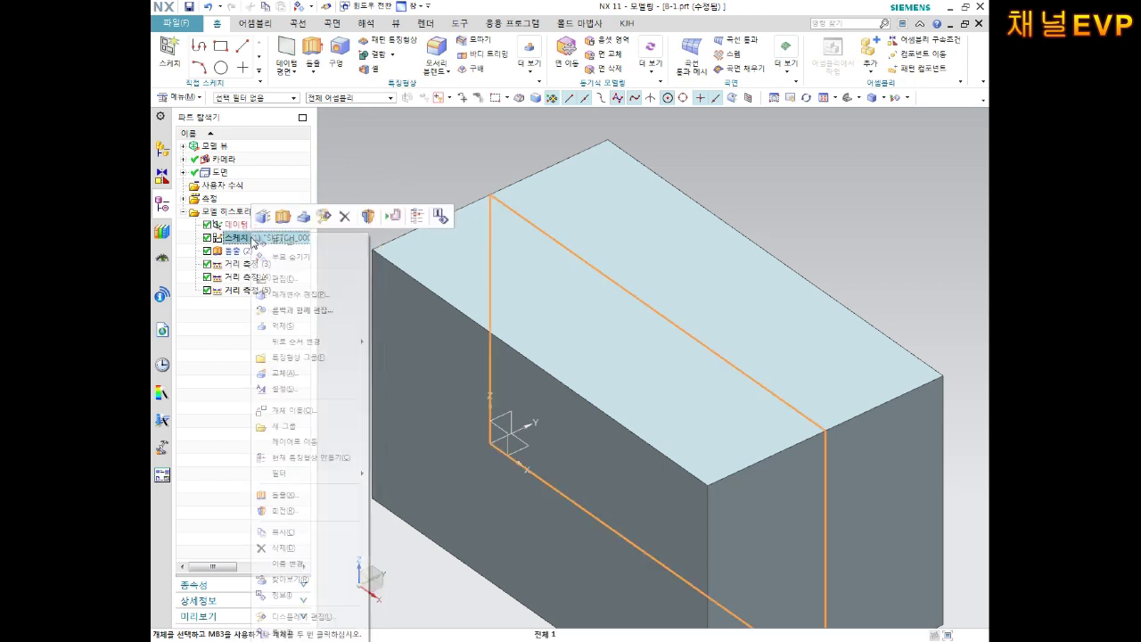
click(281, 242)
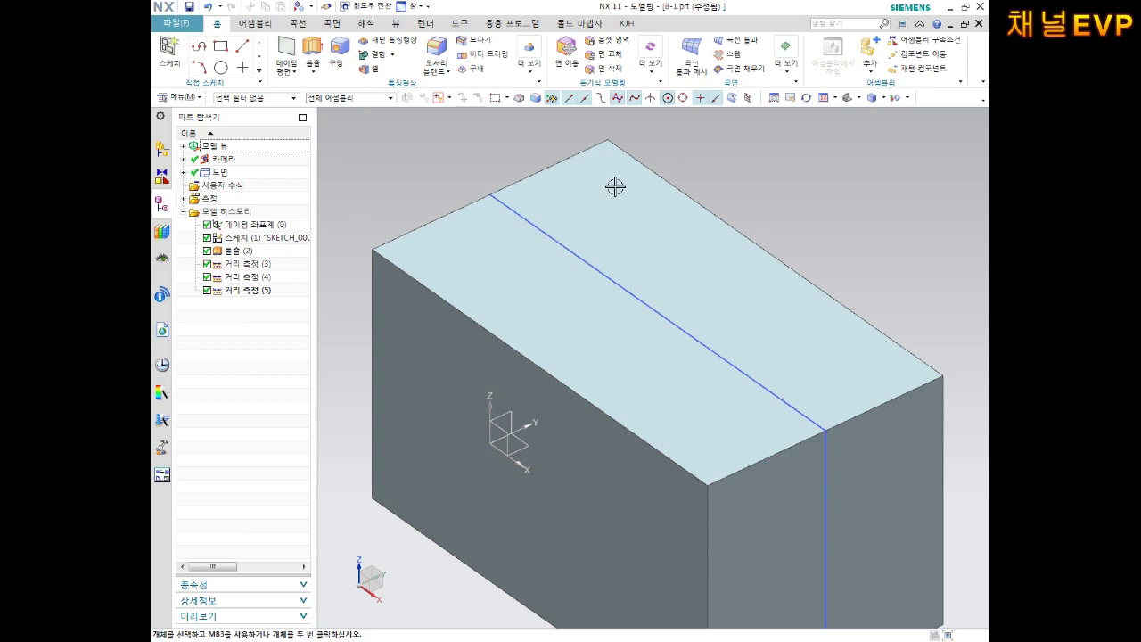
Toggle the sketch hidden and shown, leave it hidden, and select the extruded block
right_click(283, 243)
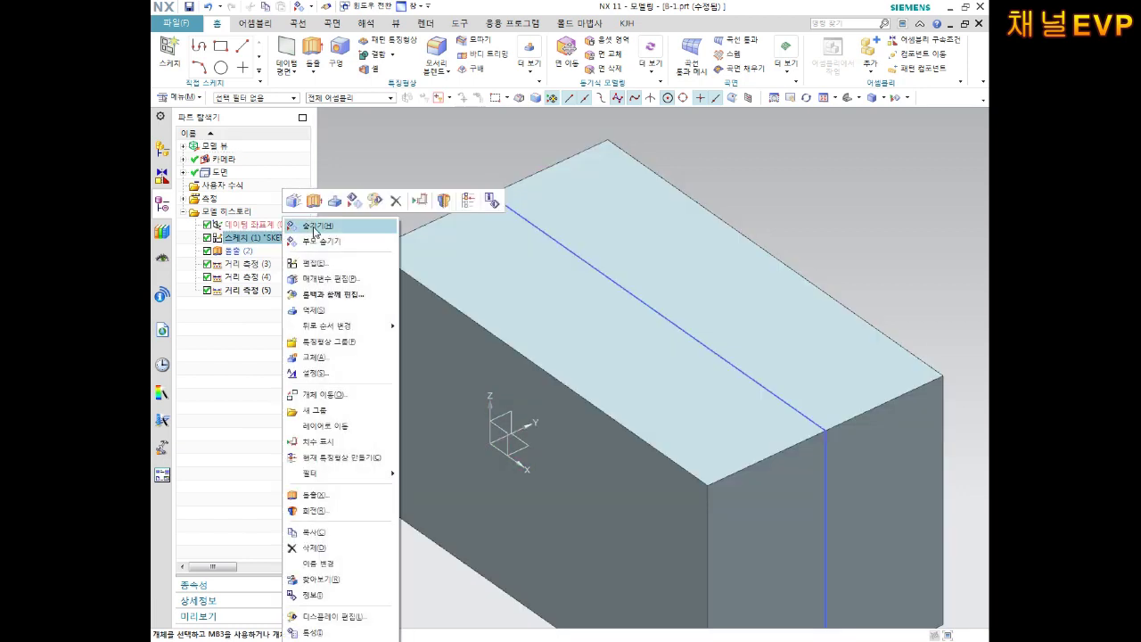
click(312, 226)
right_click(280, 238)
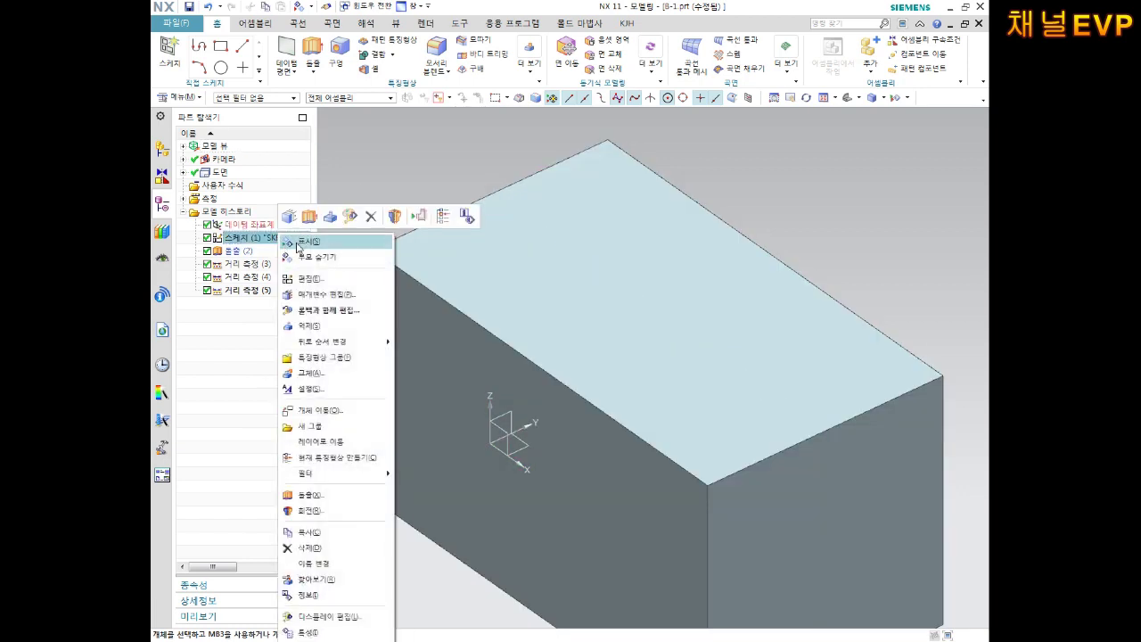
click(299, 246)
right_click(273, 240)
click(303, 226)
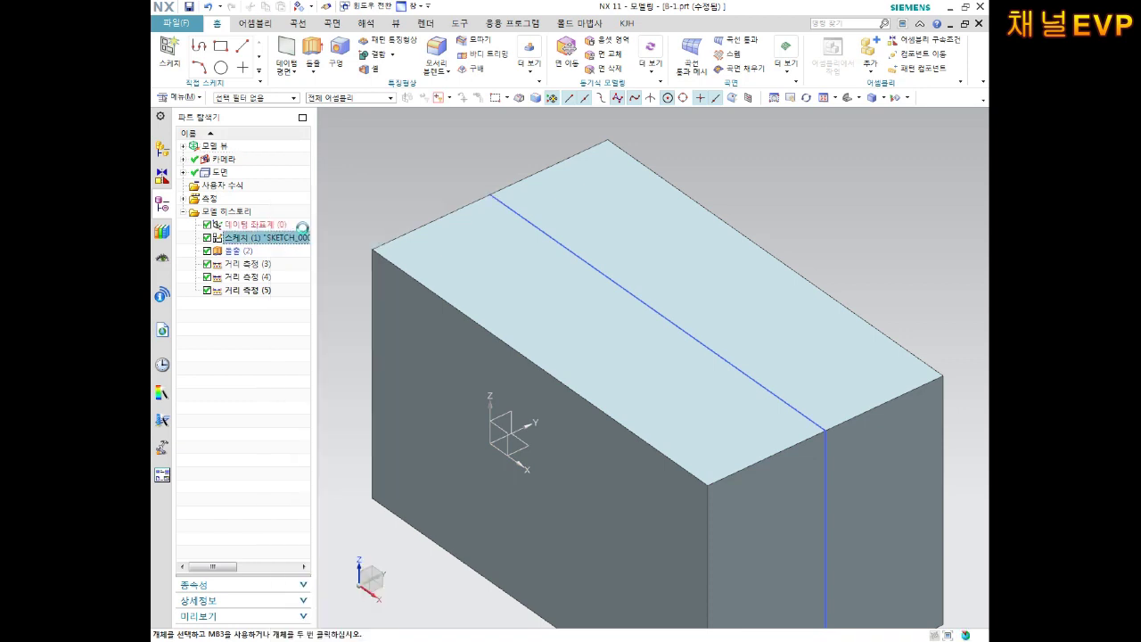
middle_drag(624, 275, 638, 275)
click(639, 275)
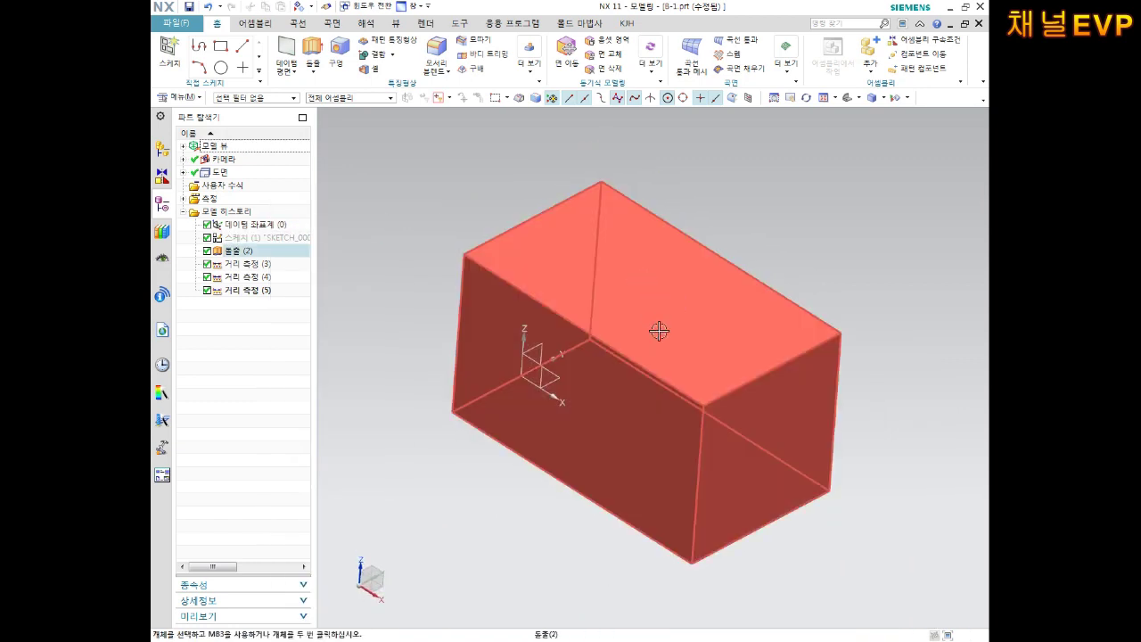